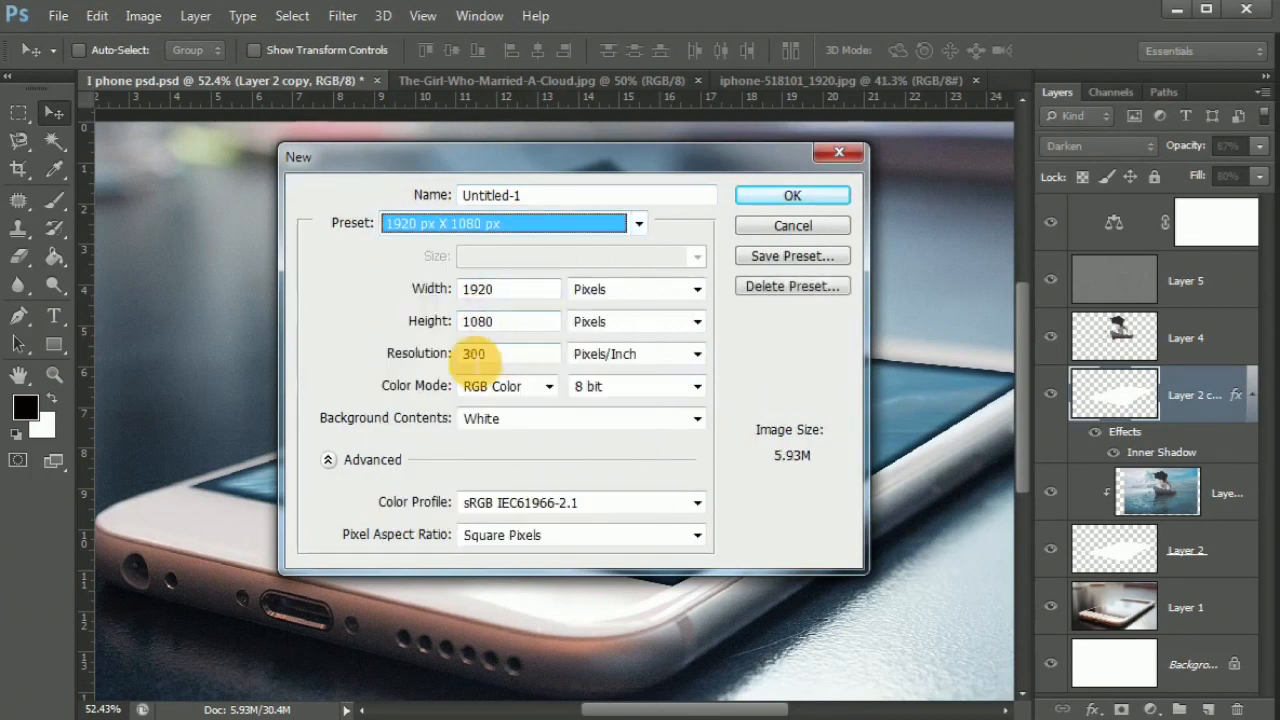
# Create a white 1920 x 1080 px document at 300 pixels/inch and copy the iphone-518101_1920.jpg photo into it.
pyautogui.click(798, 199)
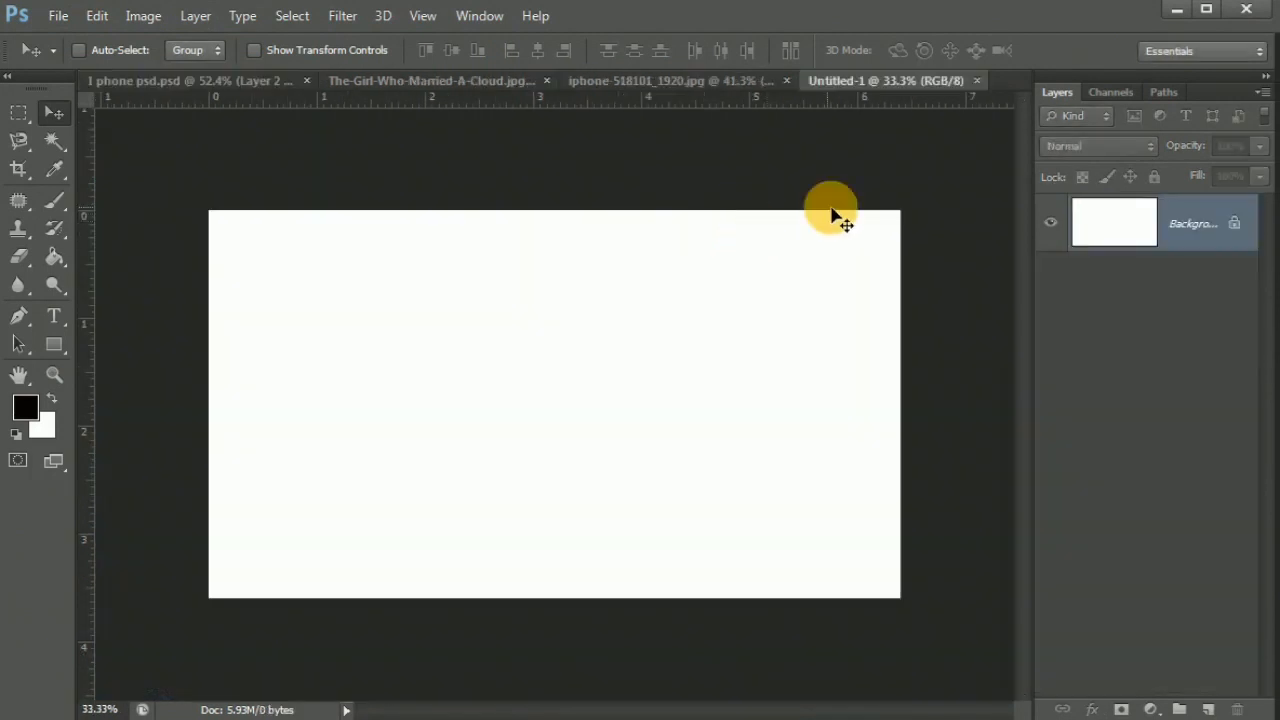
pyautogui.click(670, 88)
pyautogui.moveTo(596, 251); pyautogui.dragTo(627, 340)
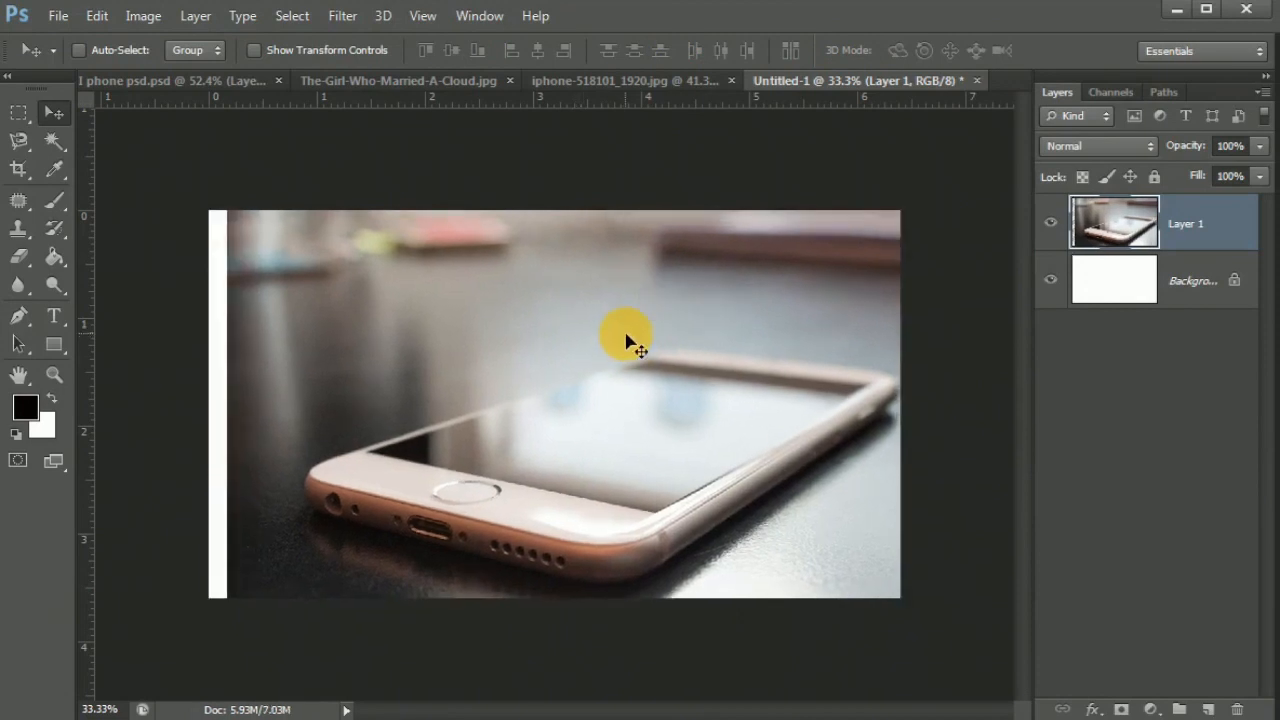
# Scale the phone photo layer to about 106% width and 101% height and position it so it covers the whole canvas.
pyautogui.hotkey('ctrl', 't')
pyautogui.moveTo(224, 178); pyautogui.dragTo(191, 120)
pyautogui.moveTo(320, 251); pyautogui.dragTo(334, 267)
pyautogui.moveTo(532, 126); pyautogui.dragTo(540, 182)
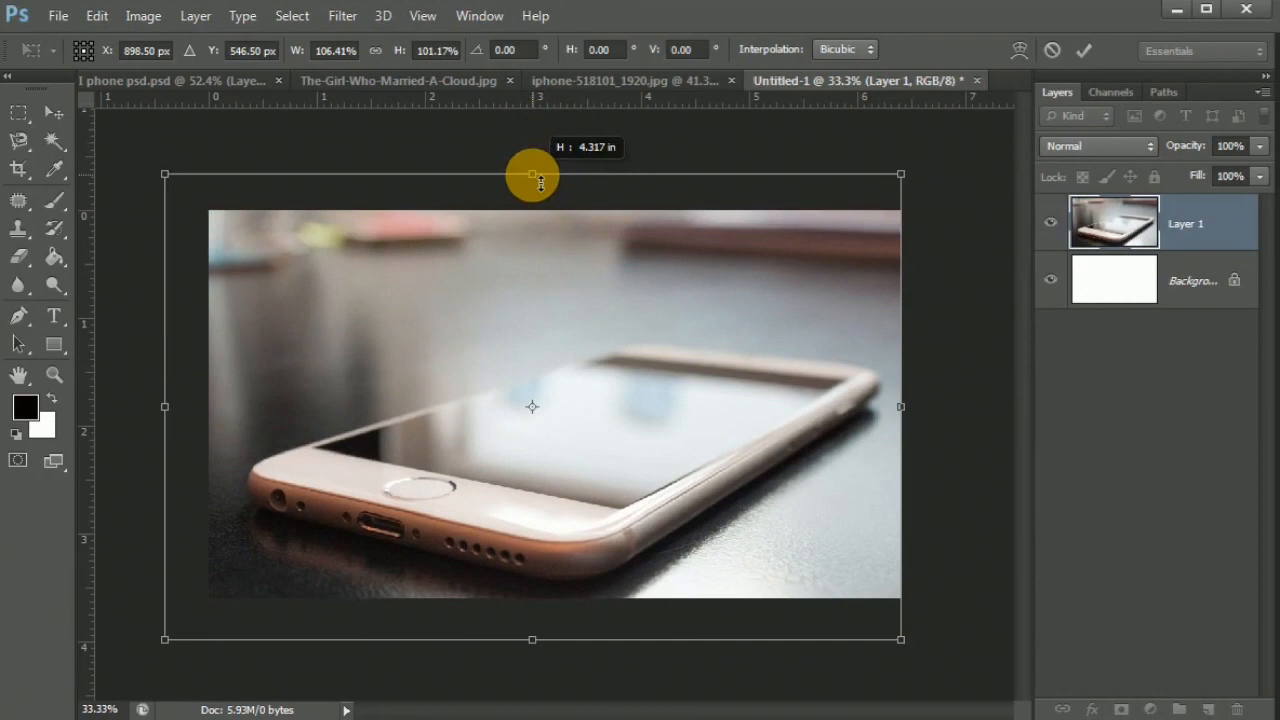
pyautogui.press('Return')
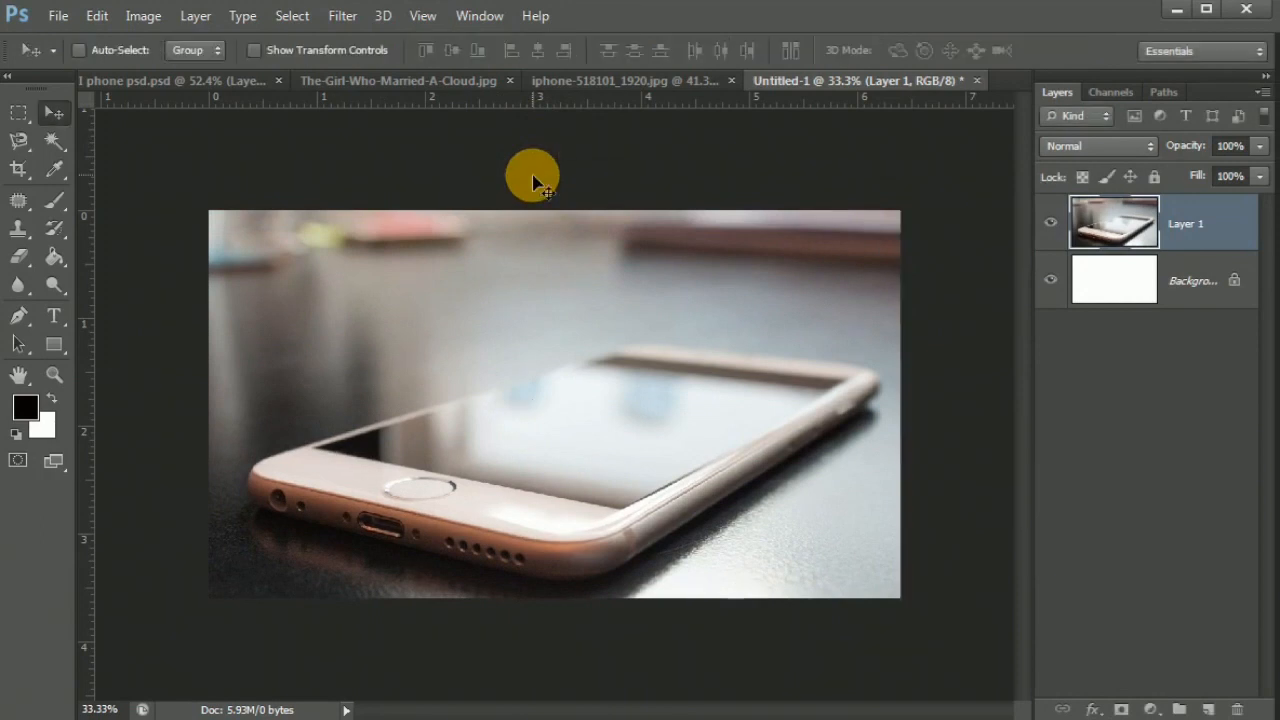
pyautogui.moveTo(502, 465); pyautogui.dragTo(507, 464)
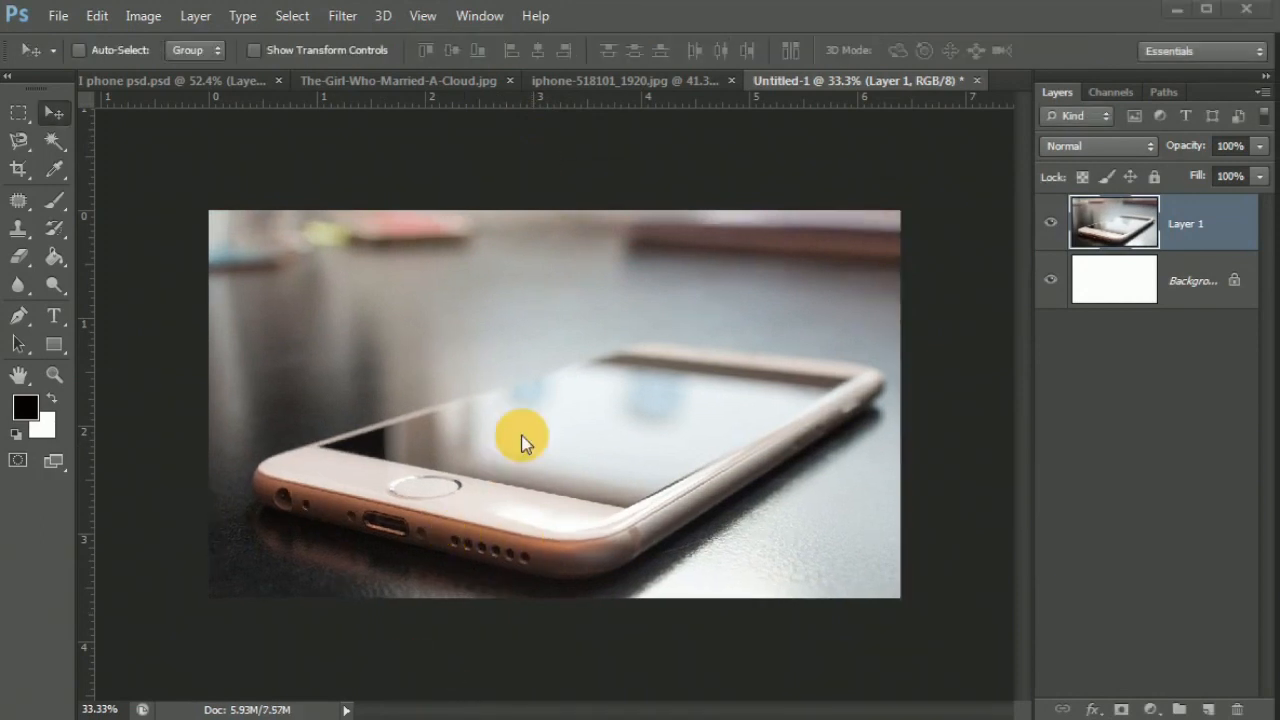
# Start a Pen tool path at the phone screen's corner above the home button, tracing the near edge and the start of the long right side.
pyautogui.scroll(1, 522, 442)
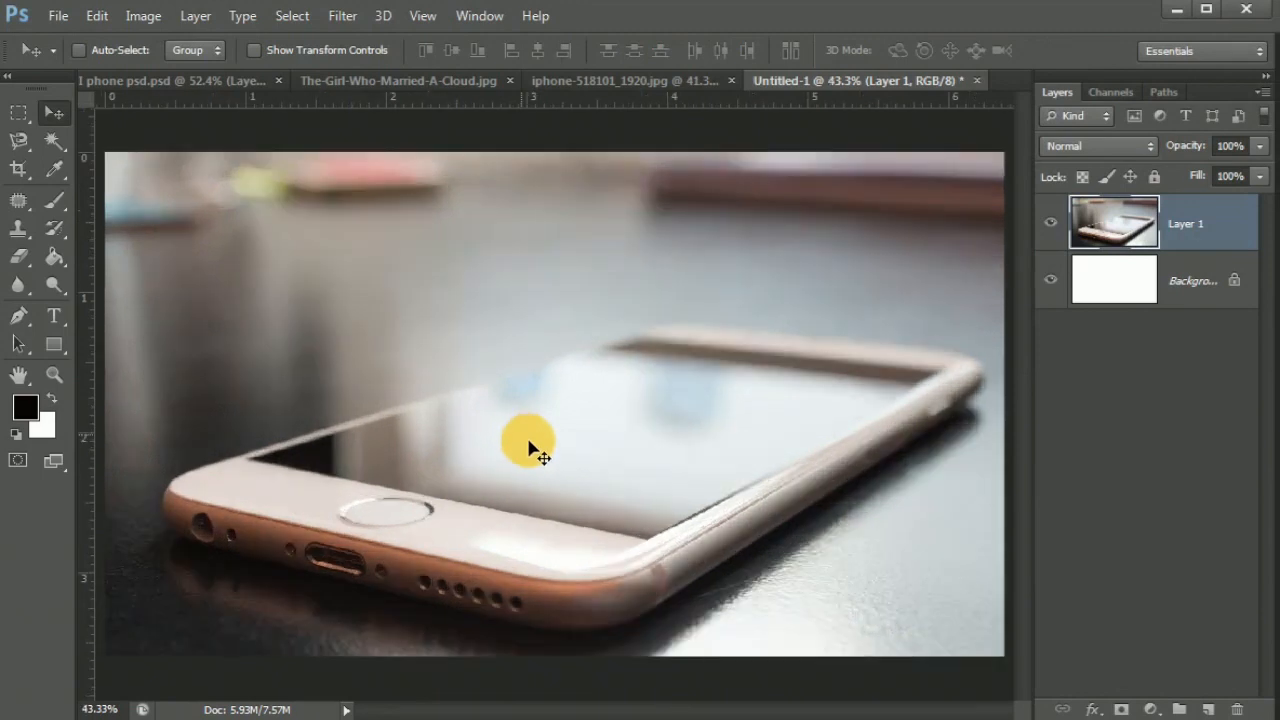
pyautogui.scroll(3, 466, 471)
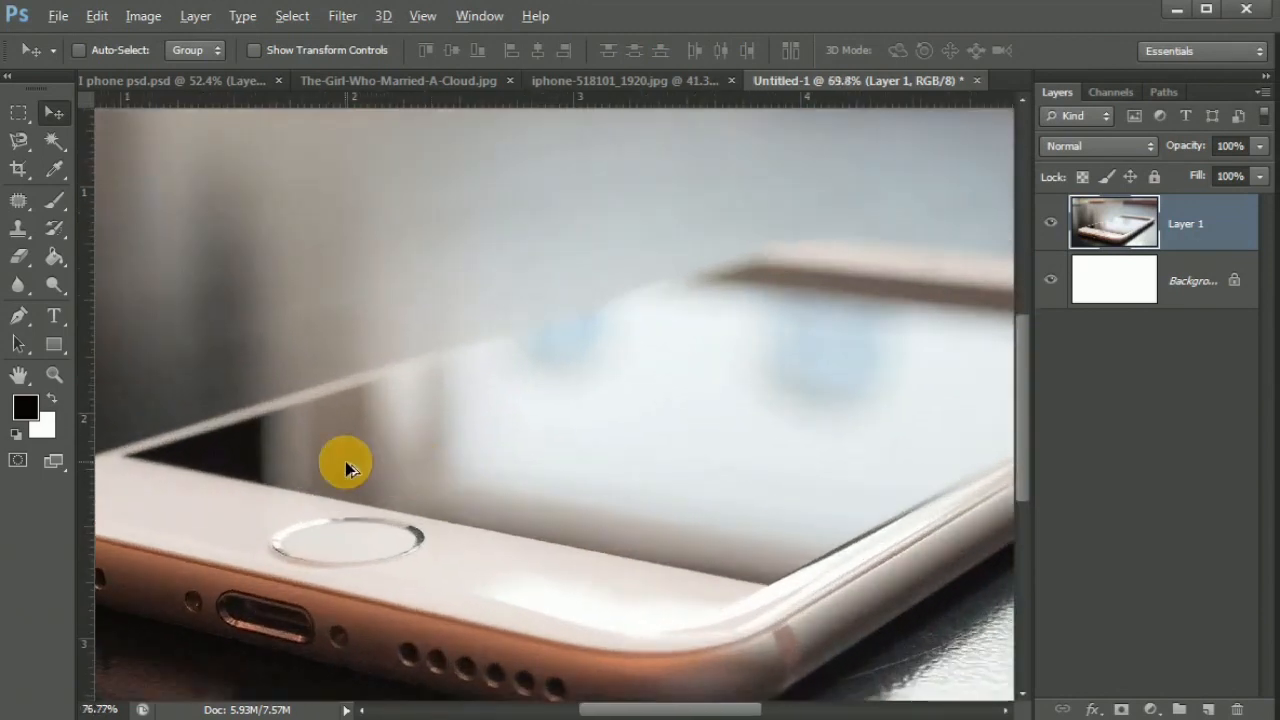
pyautogui.click(18, 315)
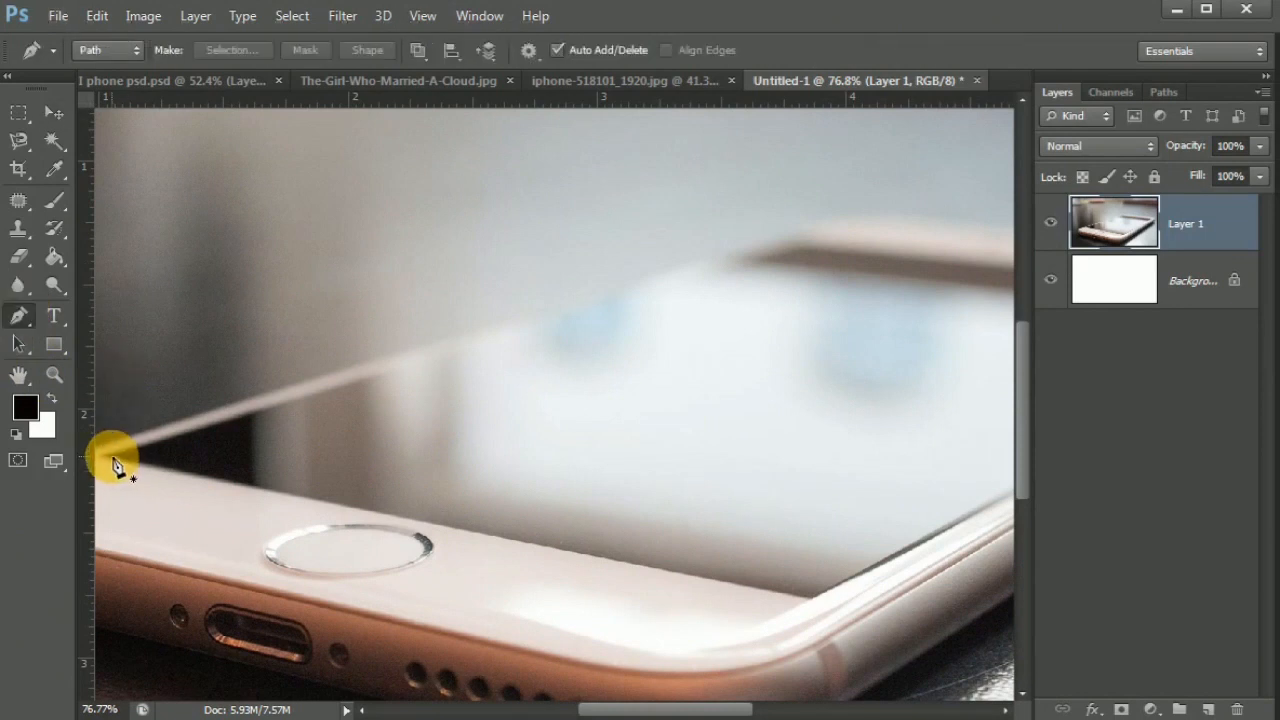
pyautogui.click(110, 456)
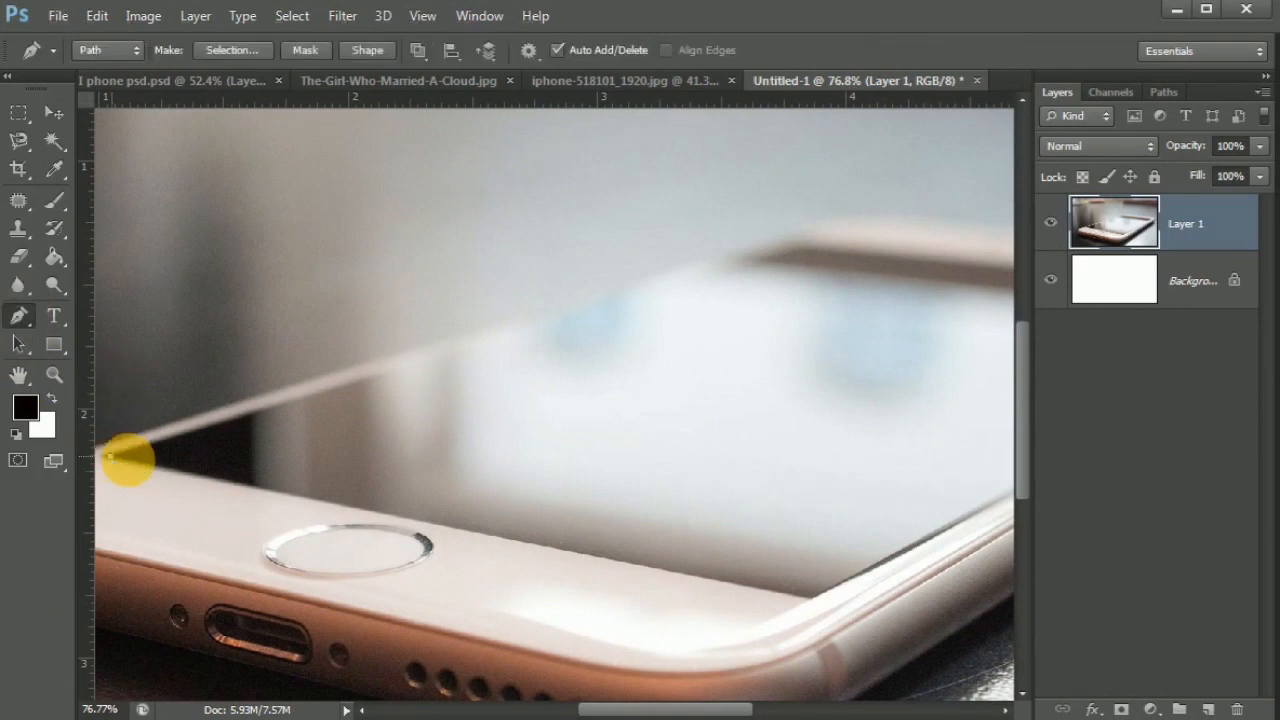
pyautogui.click(813, 597)
pyautogui.moveTo(815, 534); pyautogui.dragTo(391, 647)
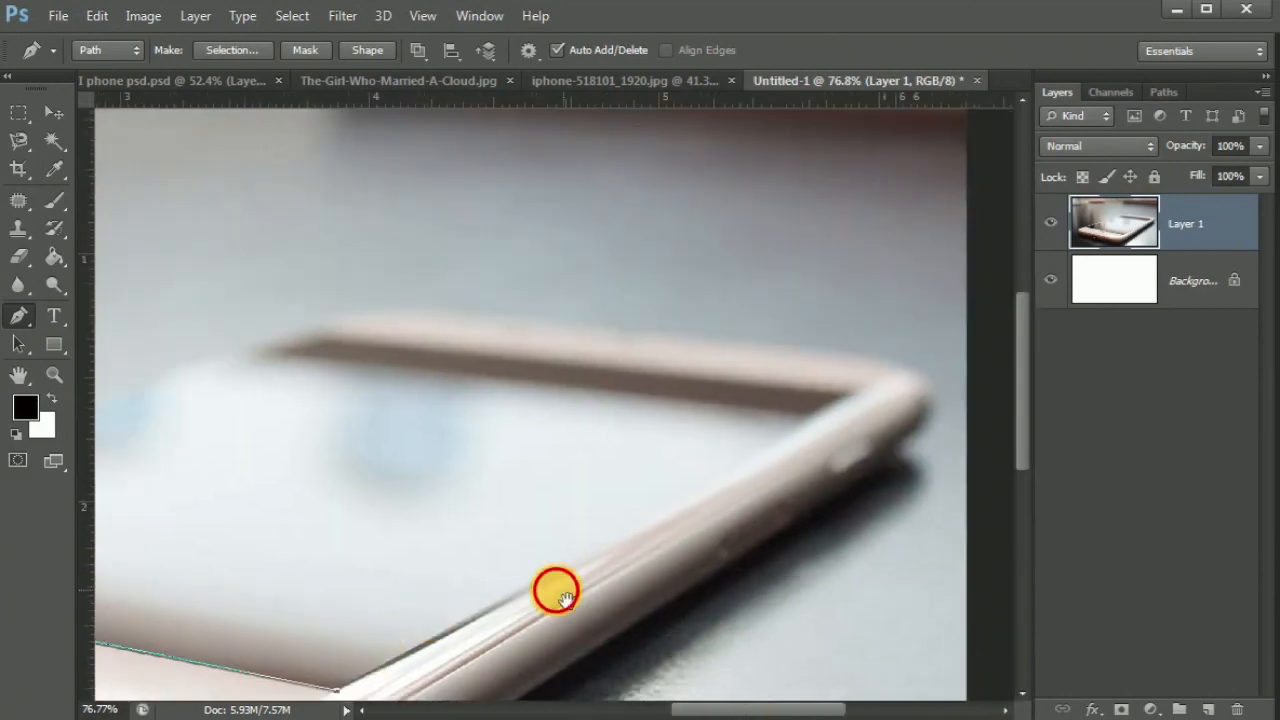
pyautogui.moveTo(565, 597); pyautogui.dragTo(529, 537)
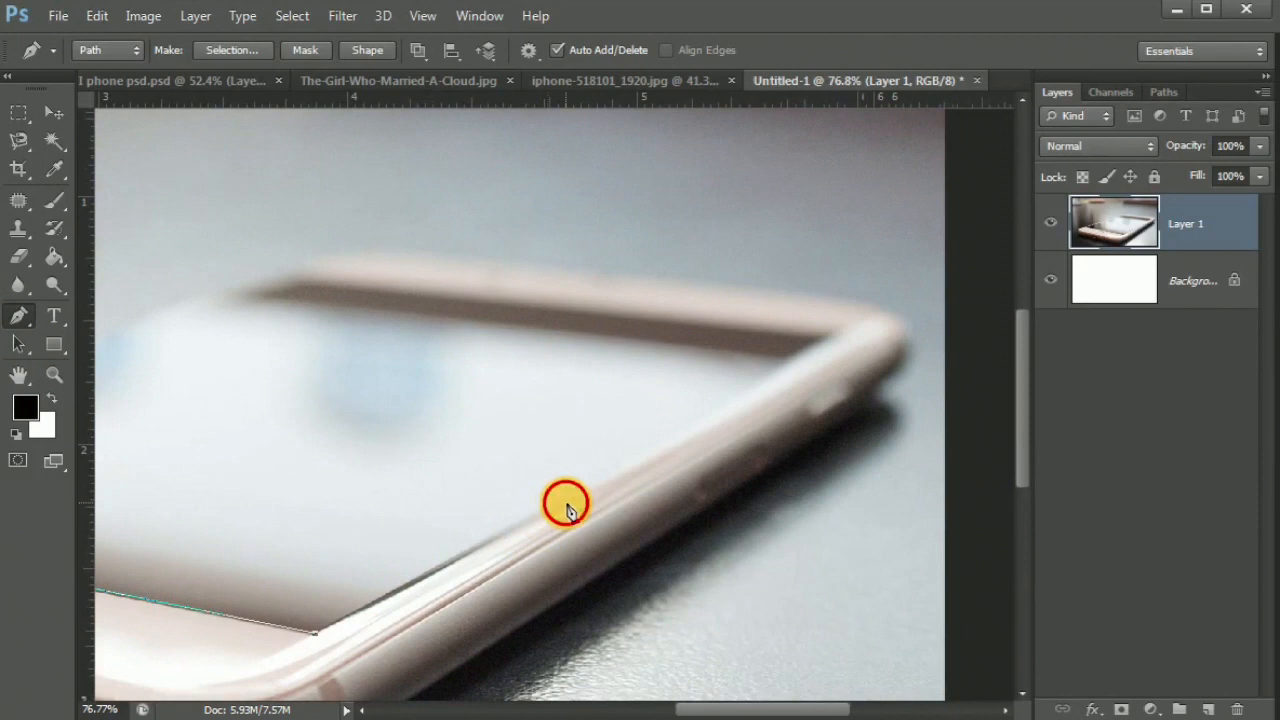
pyautogui.click(566, 505)
# Continue the path up the screen's right side and along its far edge, then close it at the starting corner.
pyautogui.moveTo(677, 471); pyautogui.dragTo(494, 523)
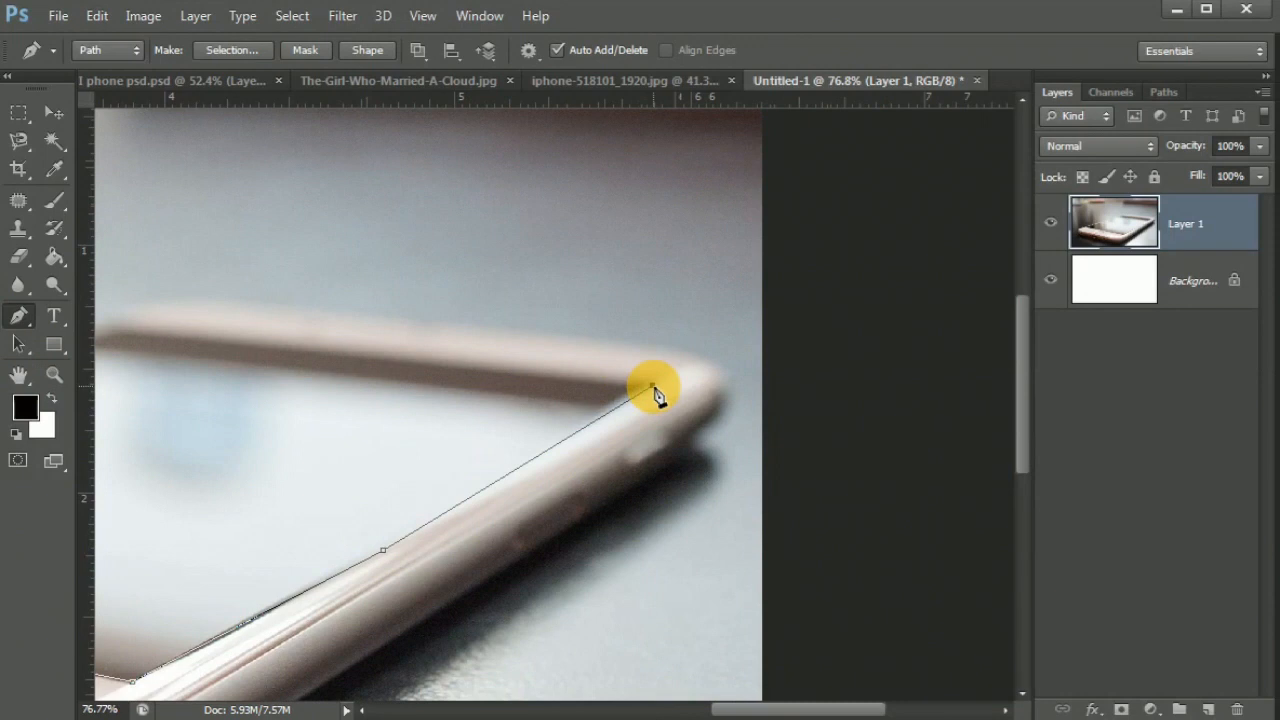
pyautogui.moveTo(519, 399); pyautogui.dragTo(667, 448)
pyautogui.moveTo(498, 427); pyautogui.dragTo(592, 420)
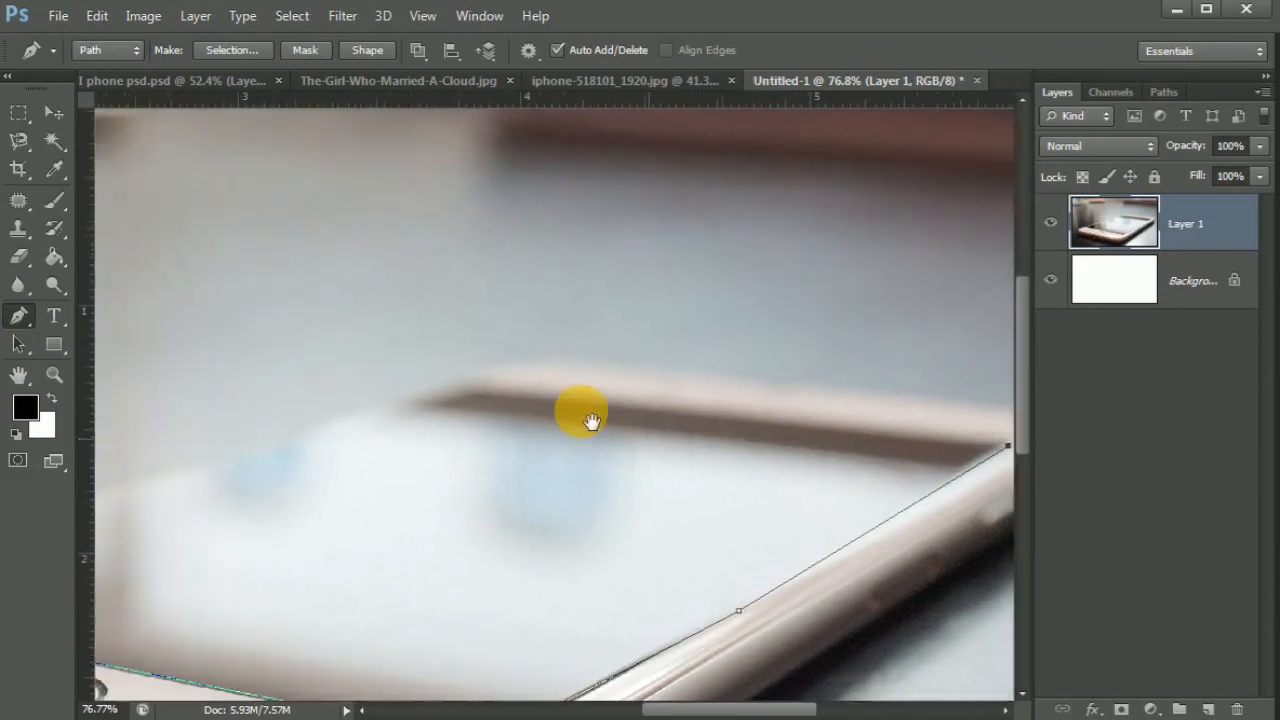
pyautogui.moveTo(461, 447); pyautogui.dragTo(674, 339)
pyautogui.moveTo(507, 455); pyautogui.dragTo(583, 437)
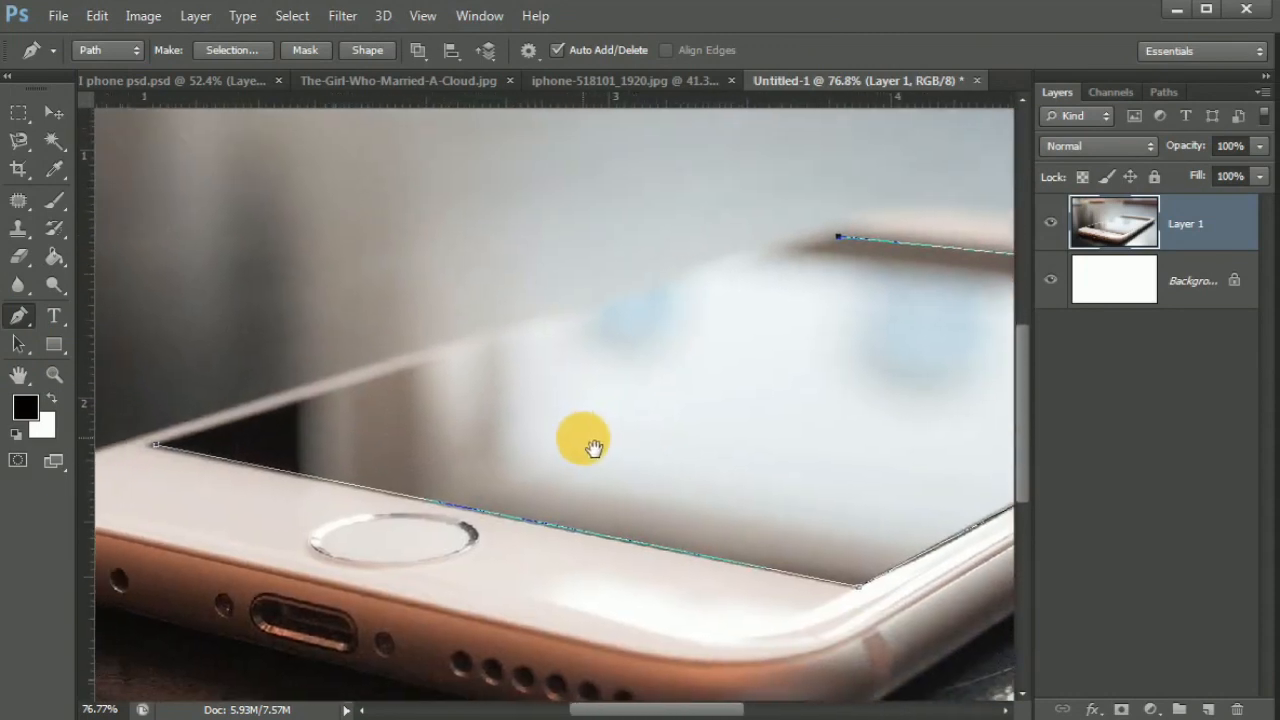
pyautogui.click(157, 452)
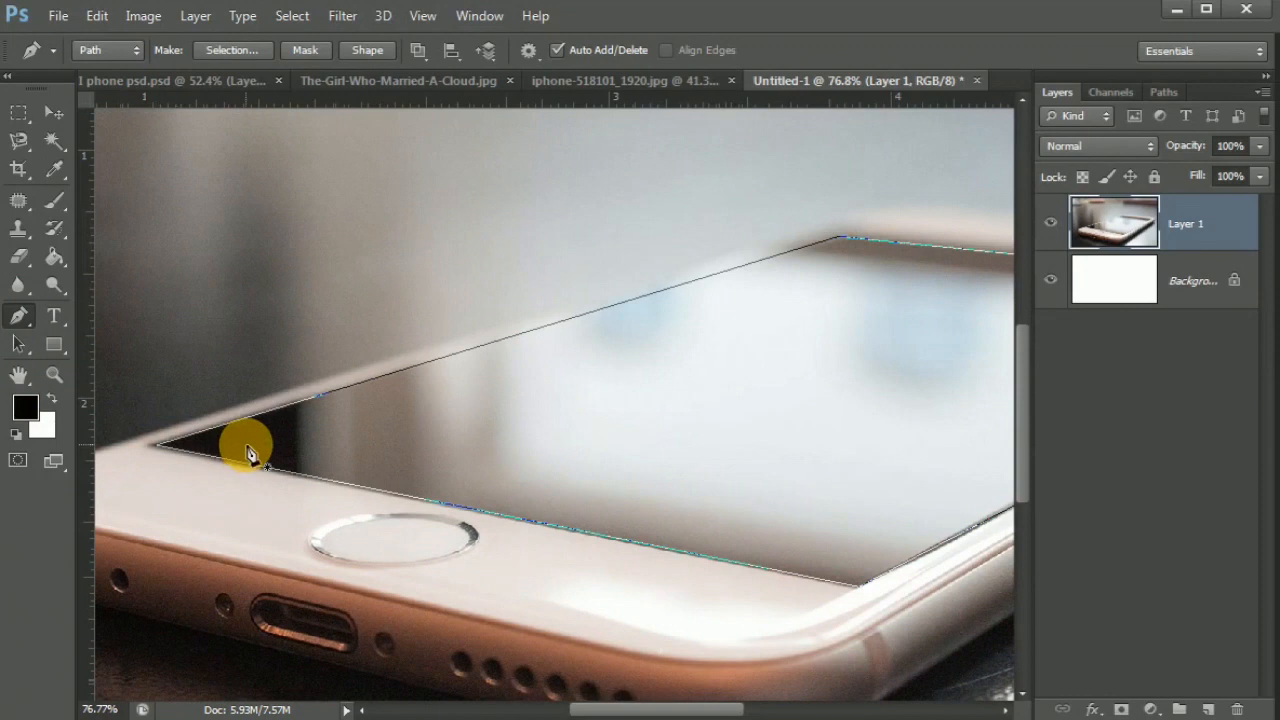
# Add a new layer above the phone photo and turn the screen path into a new anti-aliased selection with 0 px feather.
pyautogui.scroll(-2, 268, 452)
pyautogui.scroll(-2, 373, 462)
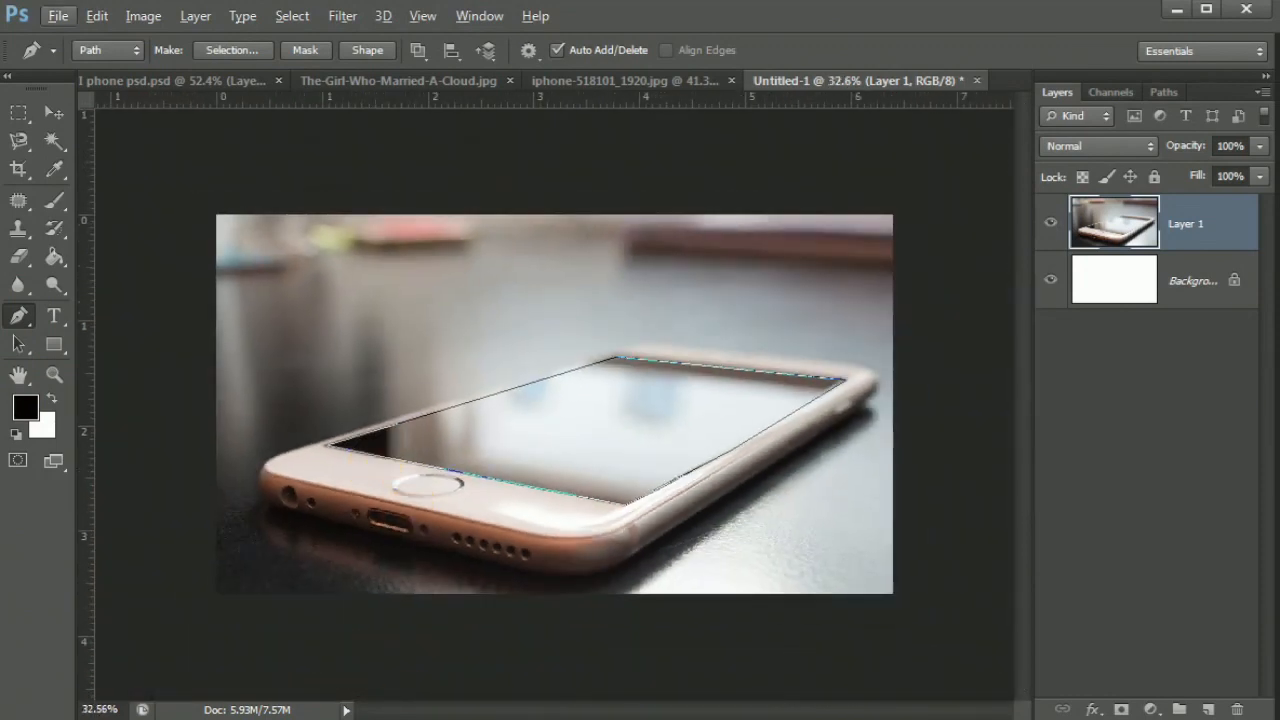
pyautogui.scroll(2, 417, 669)
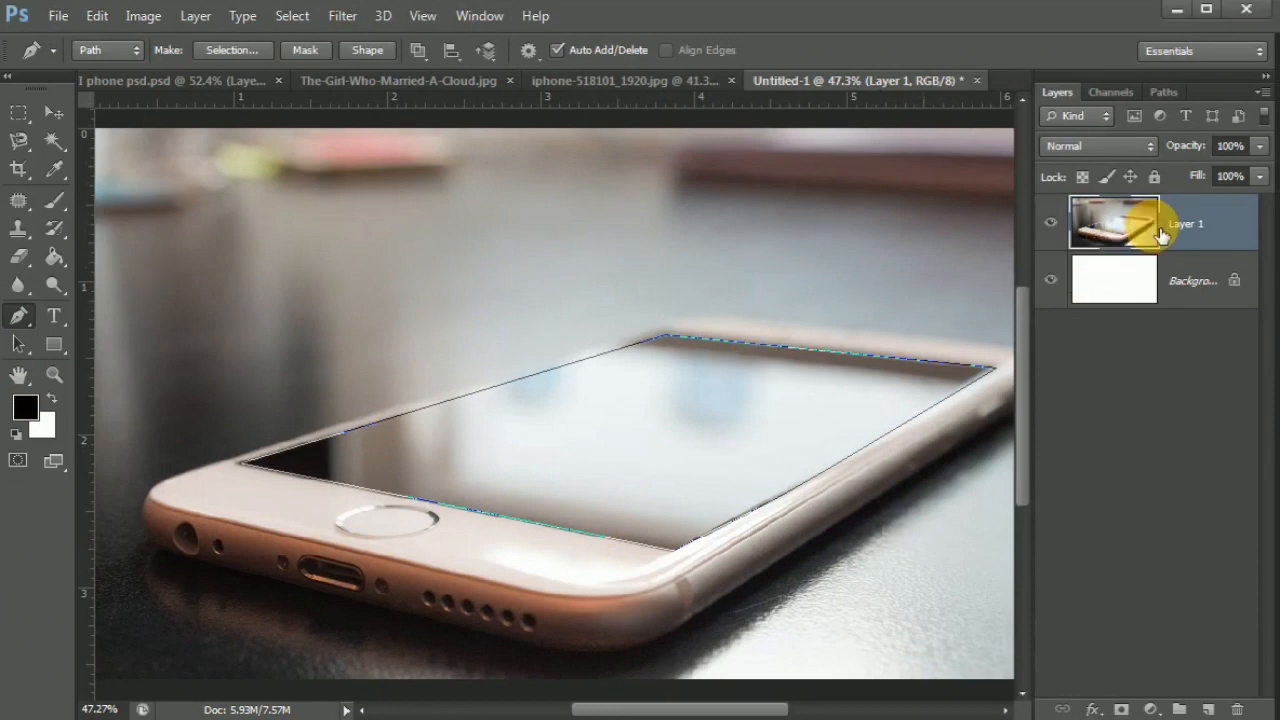
pyautogui.click(1208, 709)
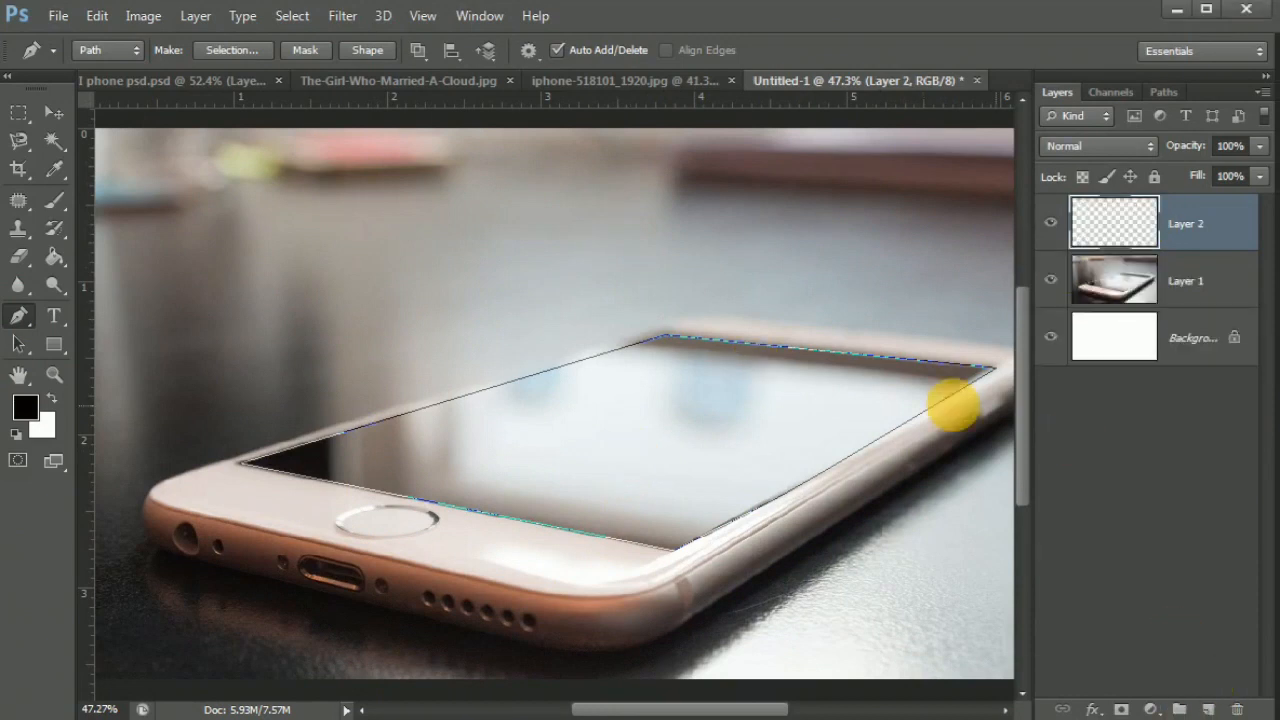
pyautogui.rightClick(731, 428)
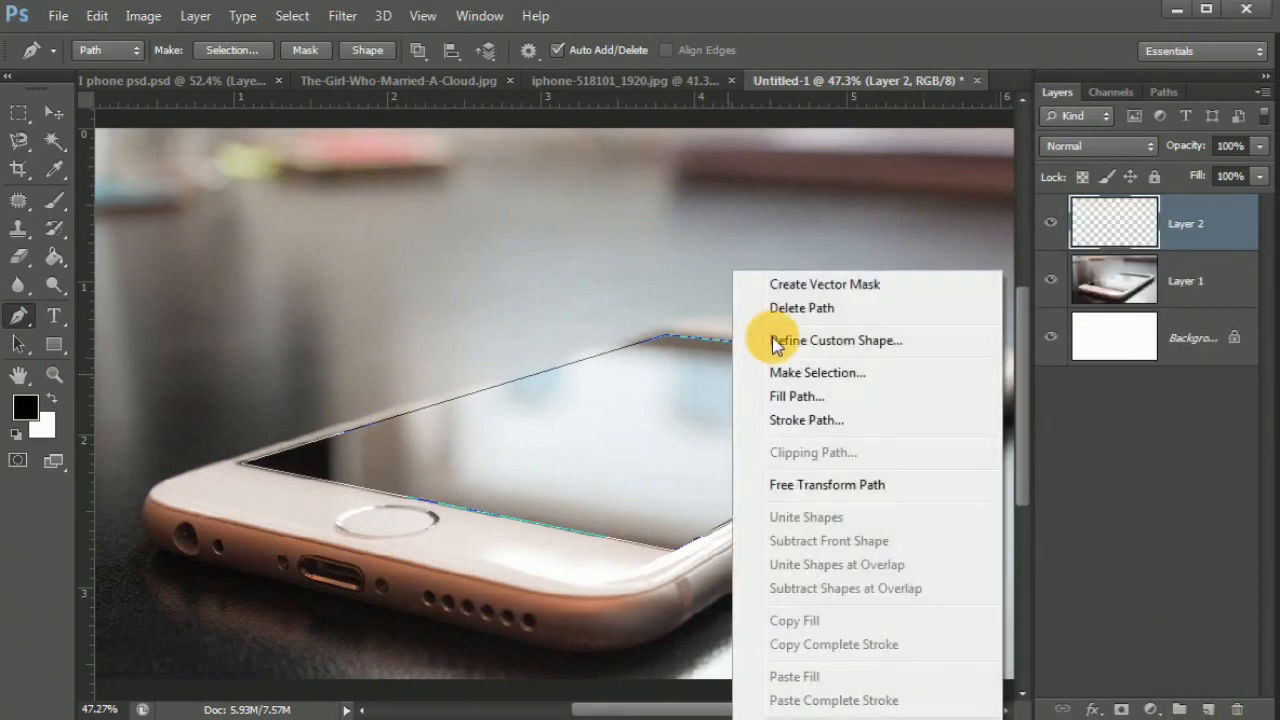
pyautogui.click(816, 376)
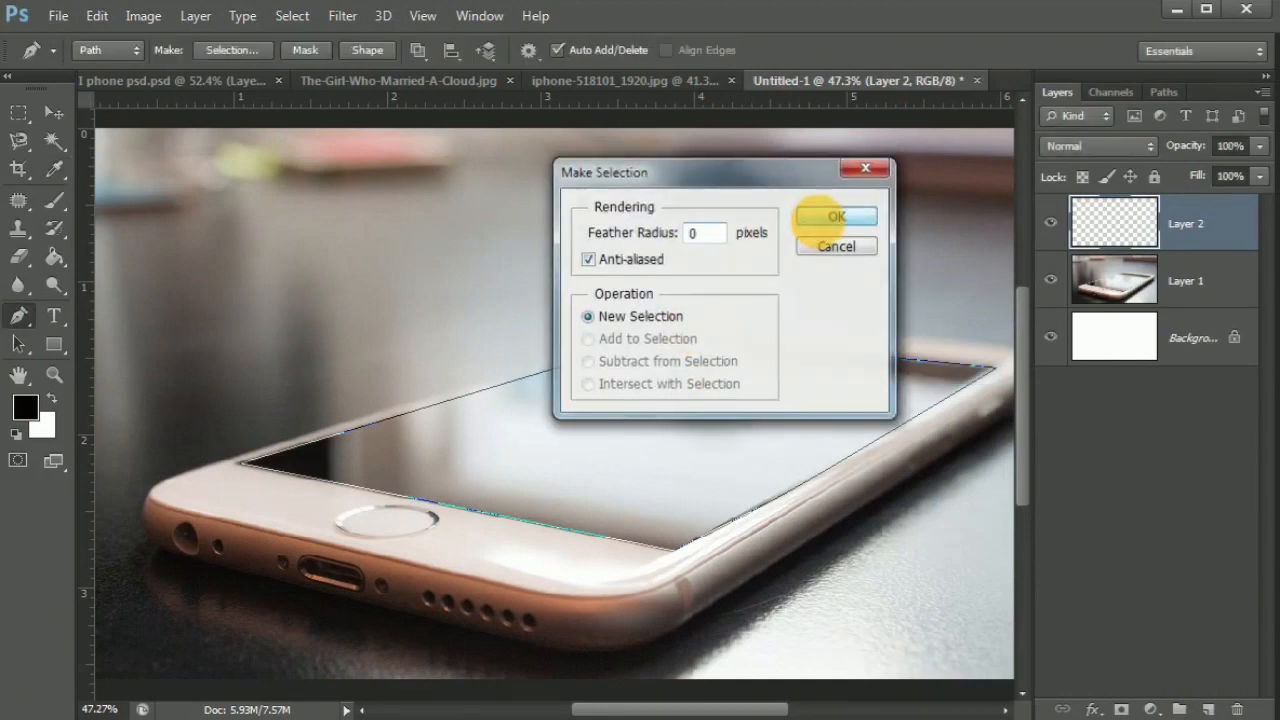
pyautogui.click(836, 217)
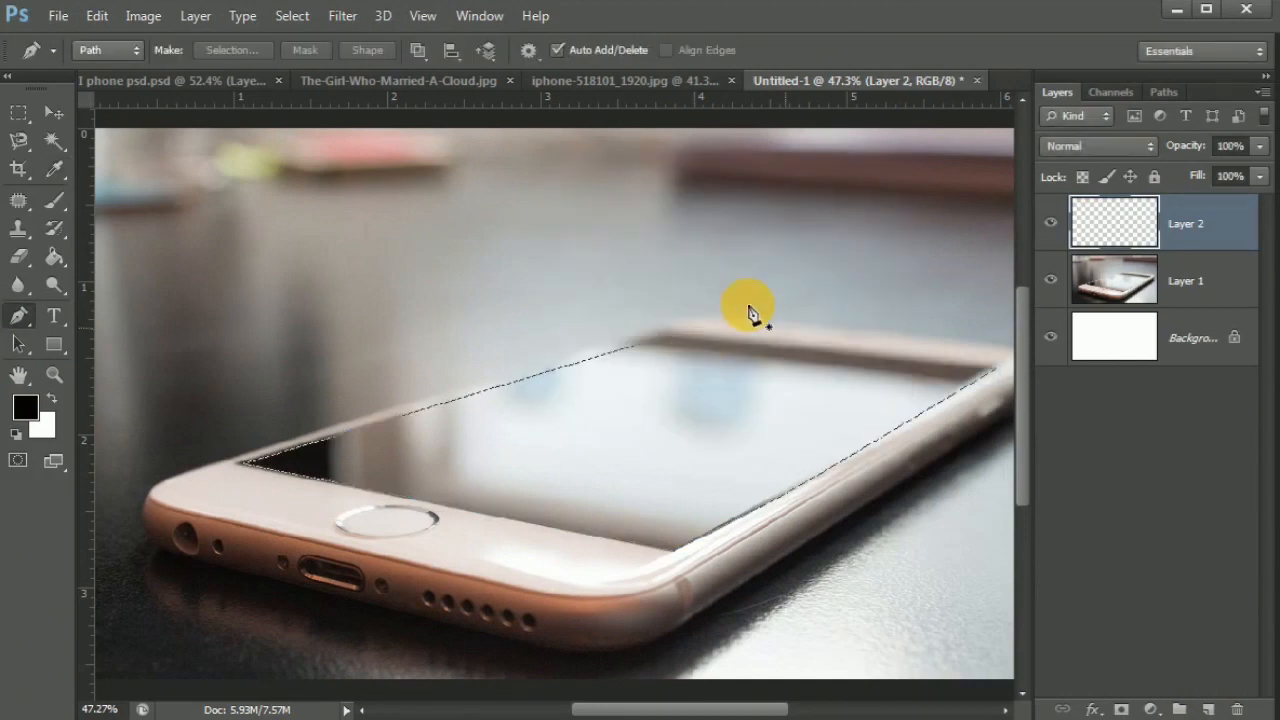
# Fill the phone screen selection with White at 100% opacity in Normal mode, then deselect it.
pyautogui.click(96, 16)
pyautogui.click(157, 286)
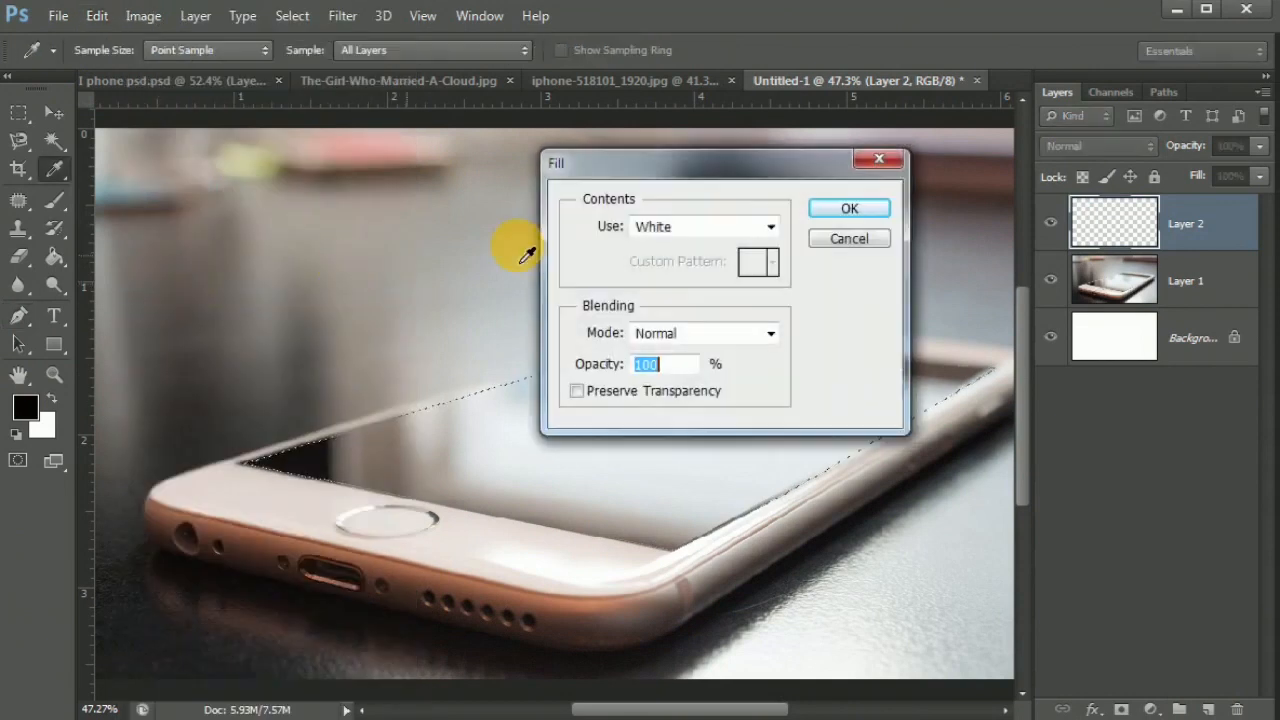
pyautogui.click(680, 226)
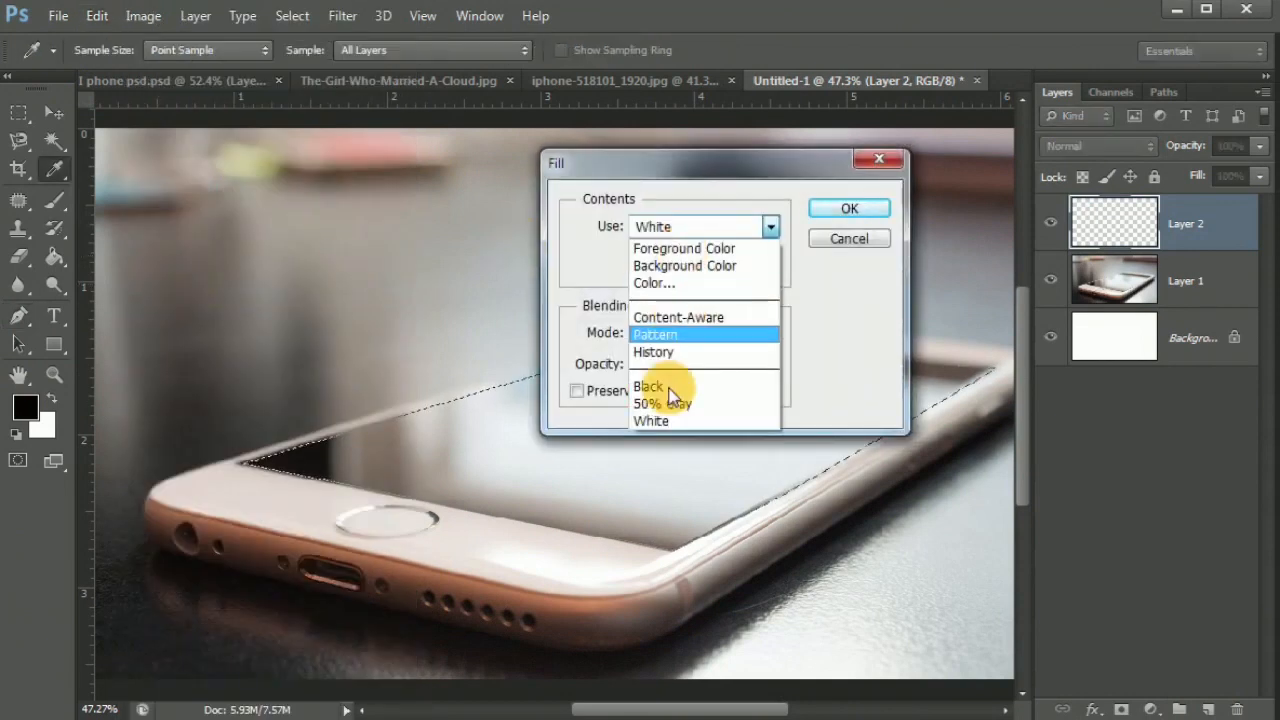
pyautogui.click(645, 421)
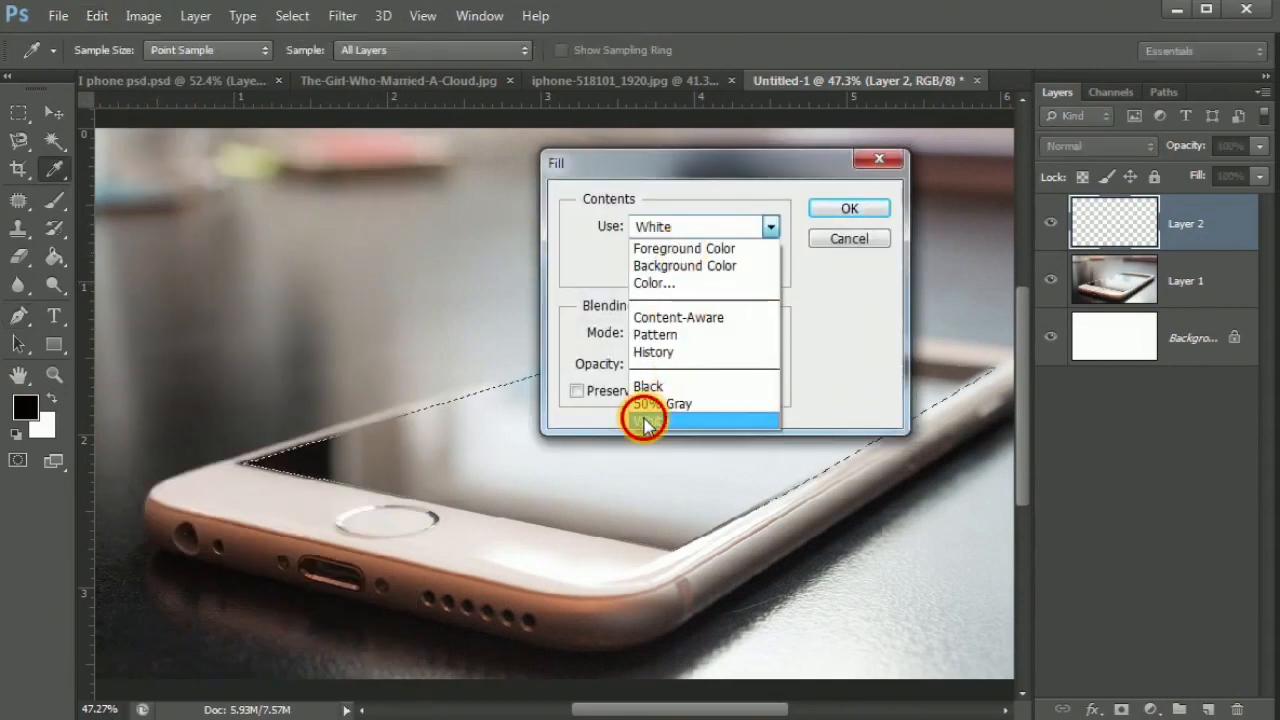
pyautogui.click(849, 214)
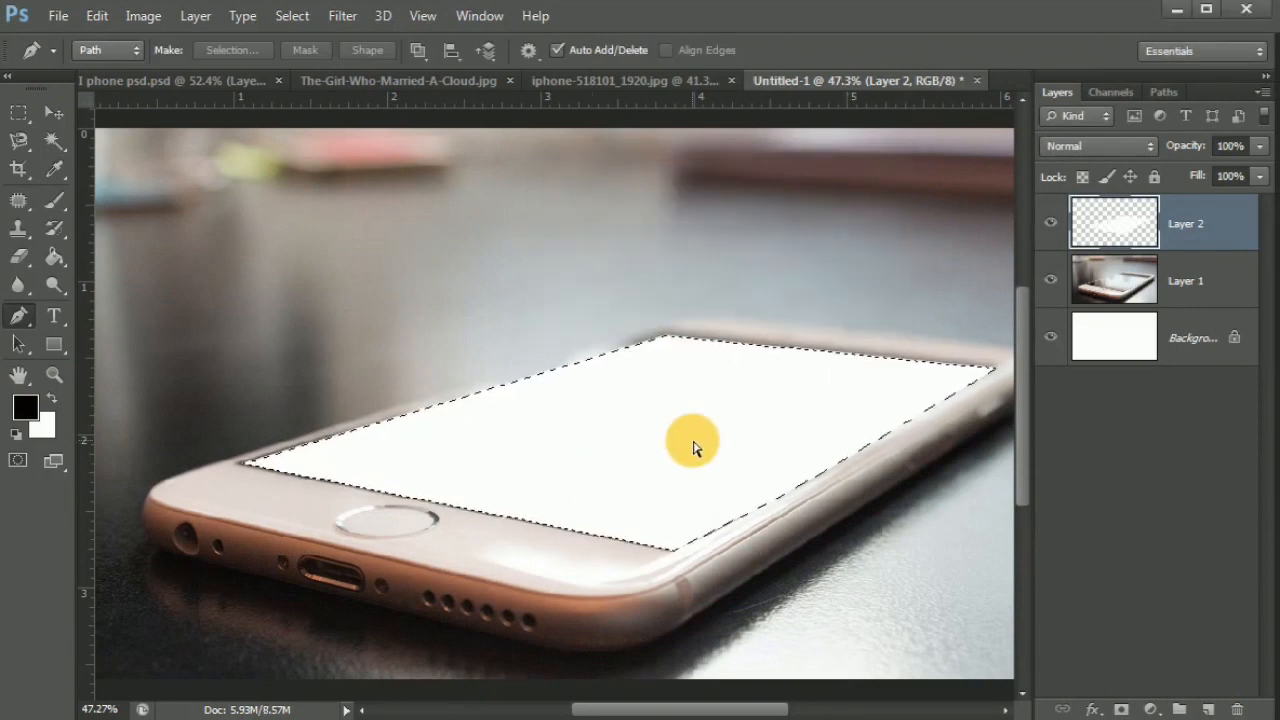
pyautogui.hotkey('ctrl', 'd')
# Duplicate the white screen layer and hide the original Layer 2.
pyautogui.moveTo(1180, 223); pyautogui.dragTo(1208, 707)
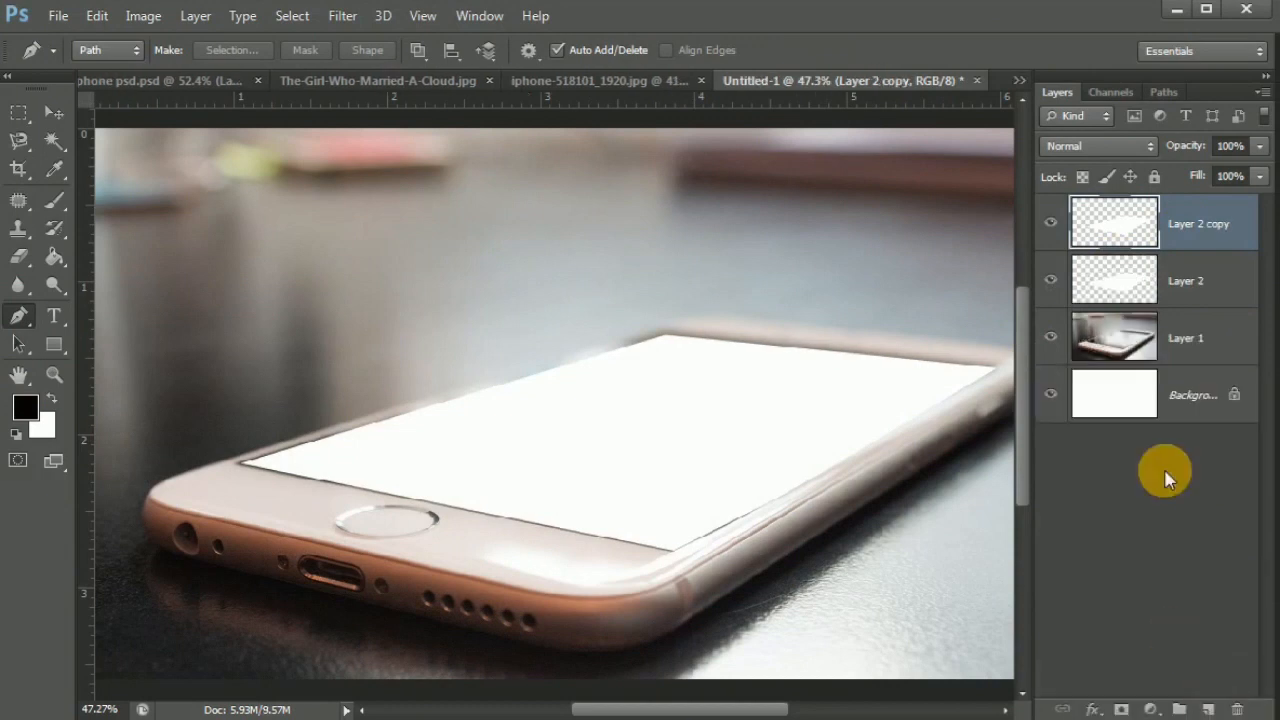
pyautogui.click(1051, 280)
# Add an Inner Shadow to the duplicated screen layer with distance 0 px, choke 48% and size 17 px.
pyautogui.rightClick(1089, 221)
pyautogui.click(939, 263)
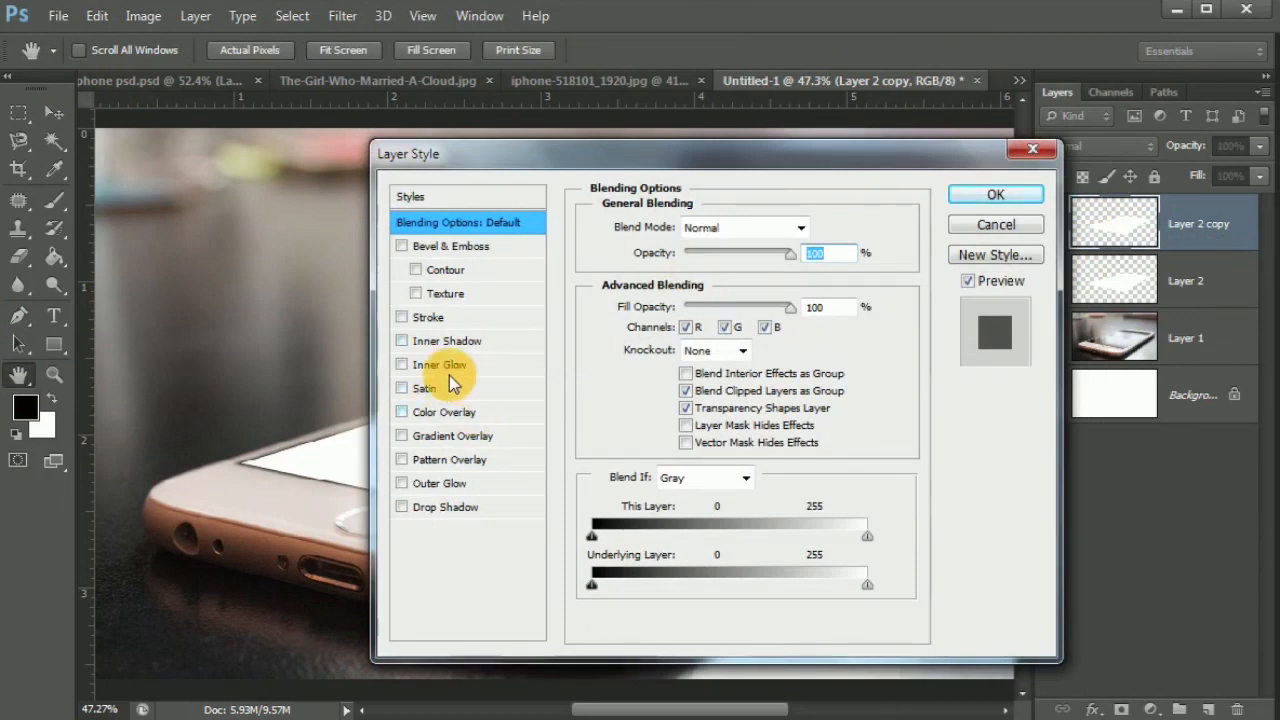
pyautogui.click(411, 341)
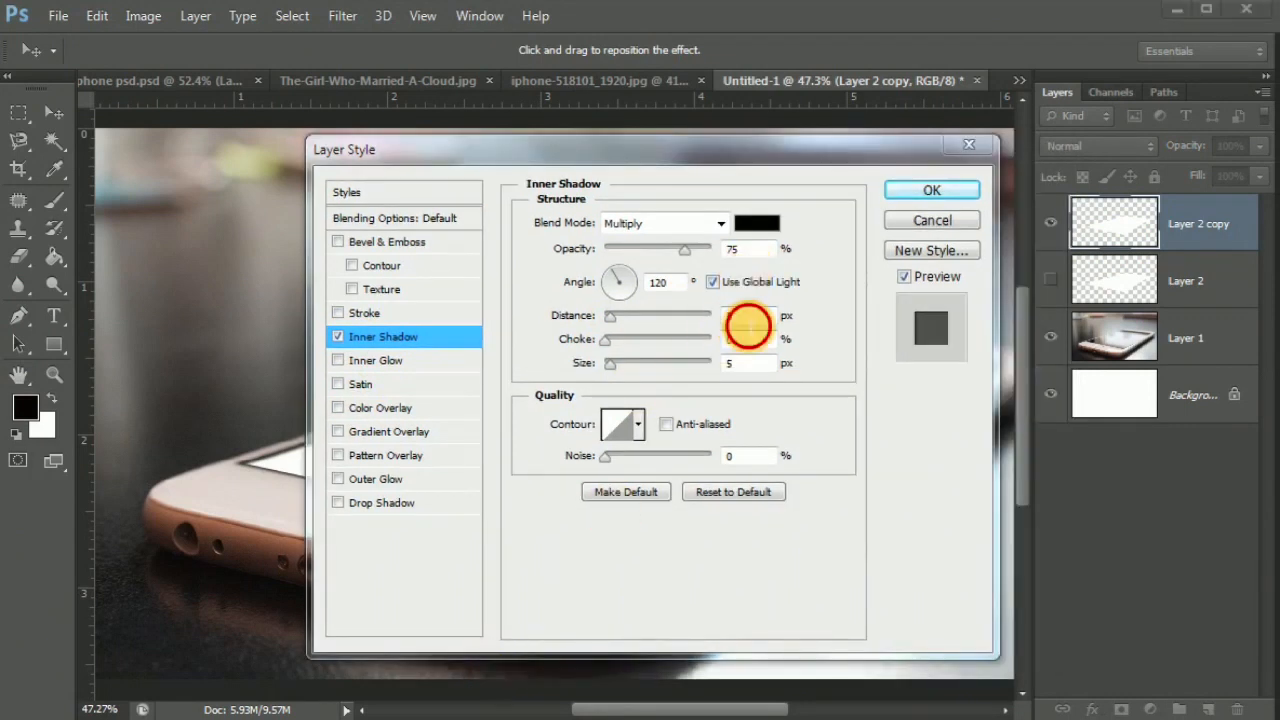
pyautogui.click(748, 325)
pyautogui.press('BackSpace')
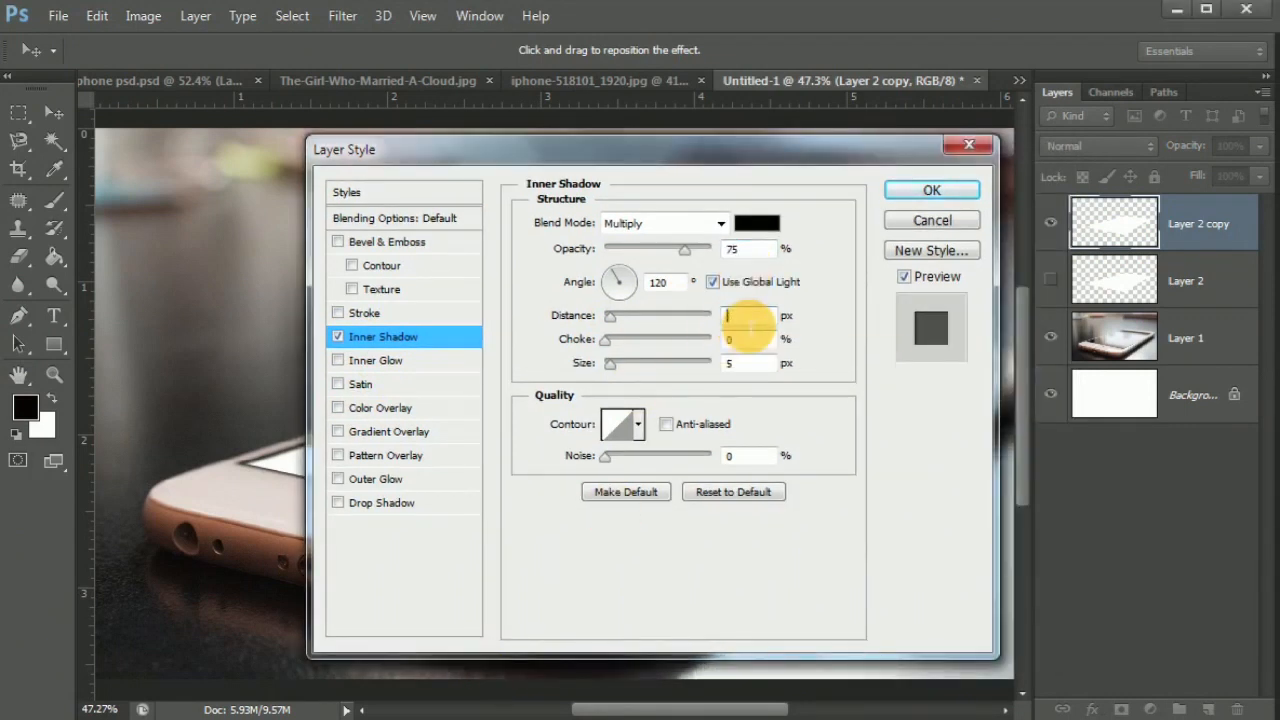
pyautogui.write('0')
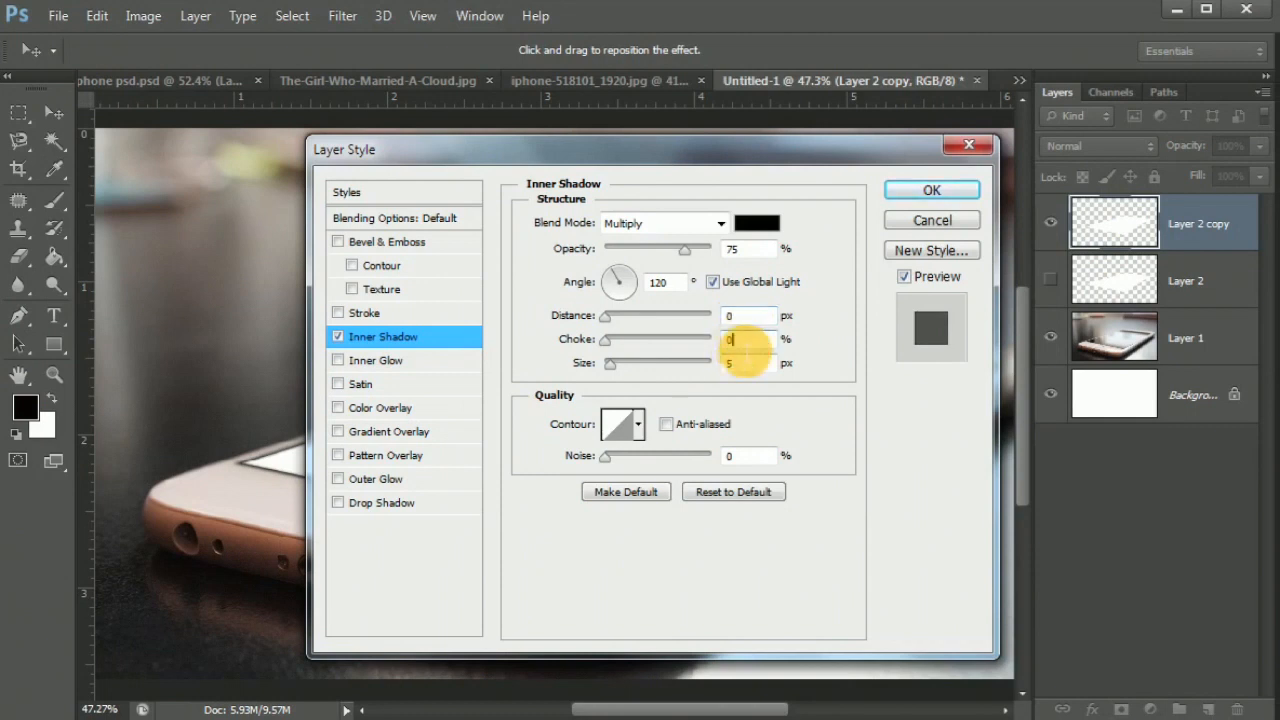
pyautogui.write('48')
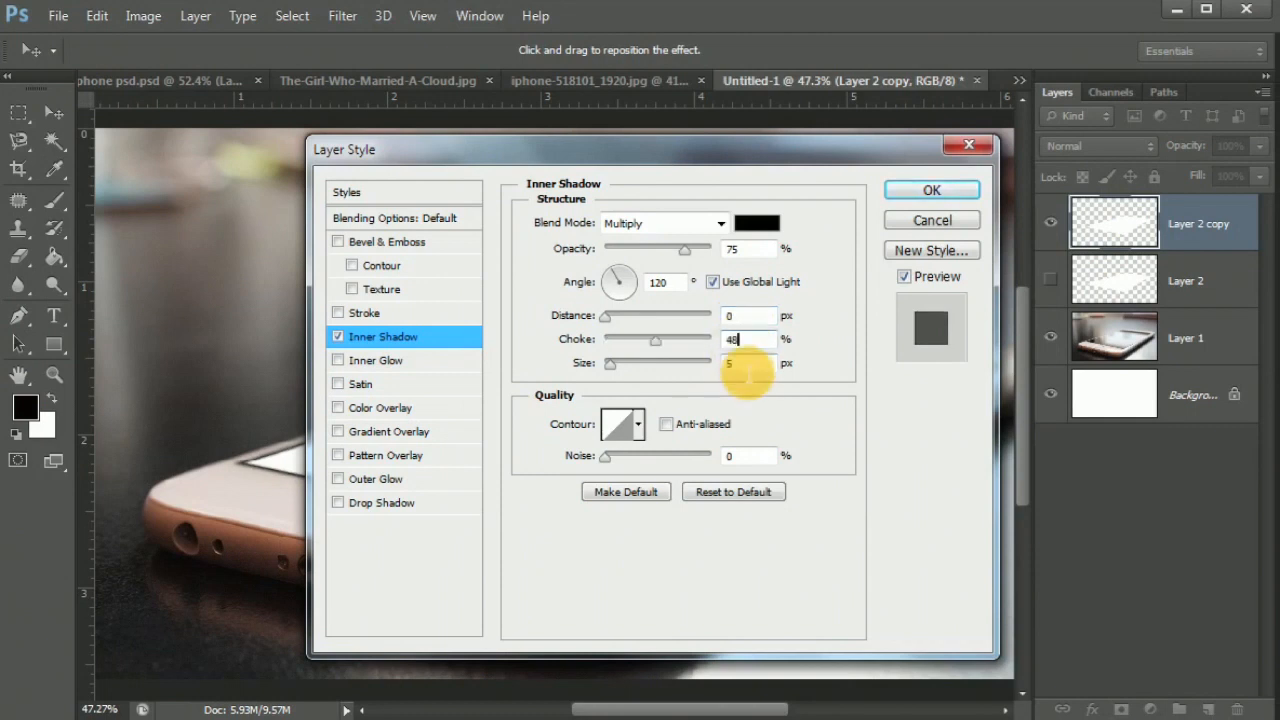
pyautogui.write('17')
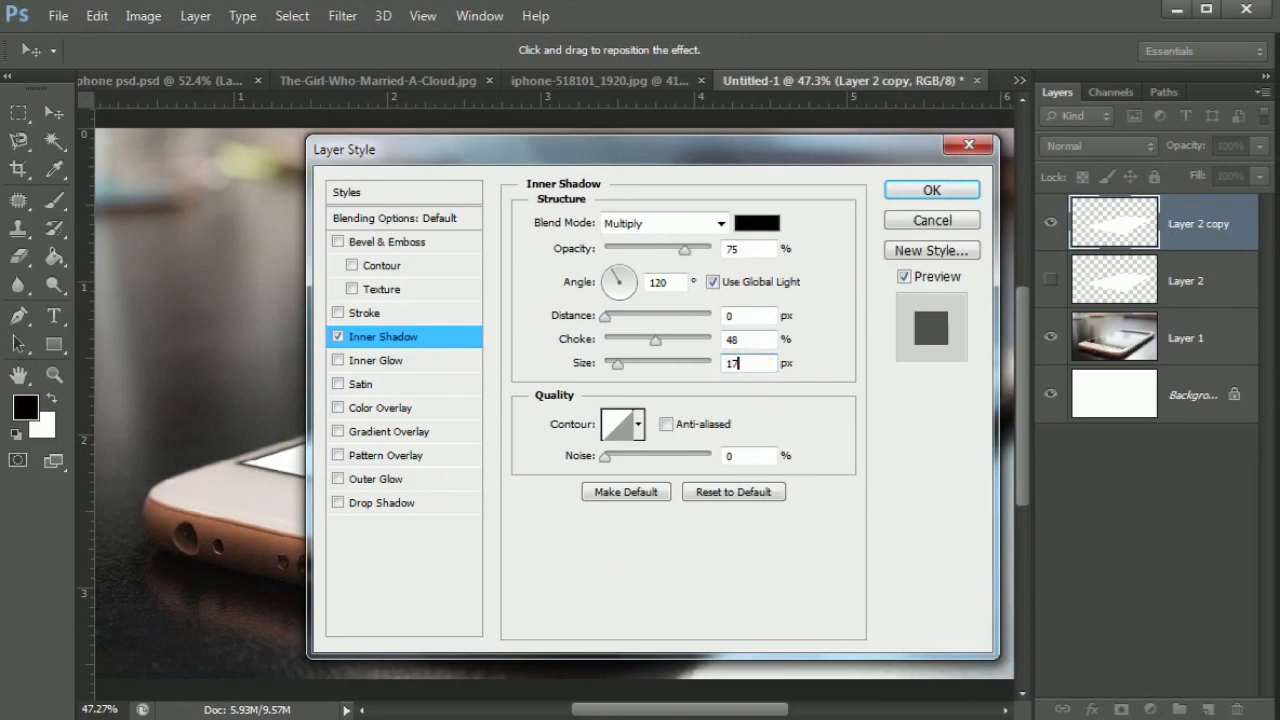
pyautogui.click(898, 192)
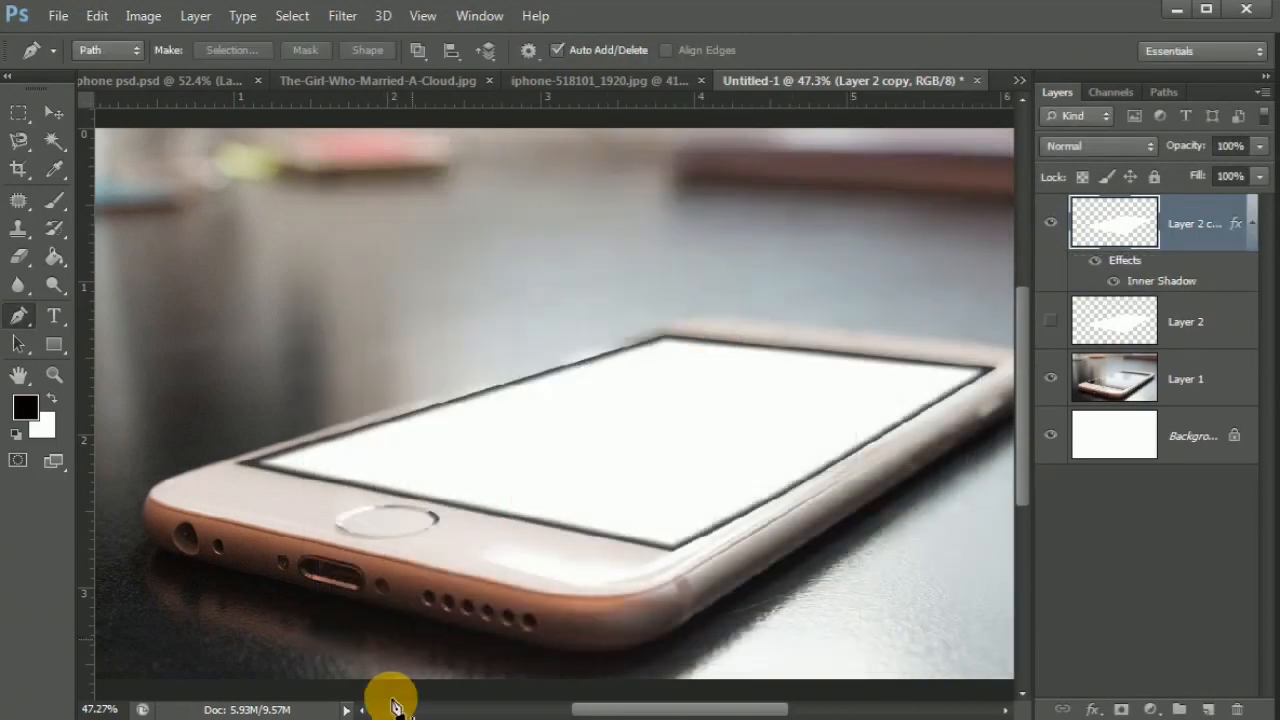
# Switch to The-Girl-Who-Married-A-Cloud.jpg and select the umbrella, girl and boat with the Quick Selection tool.
pyautogui.press('w')
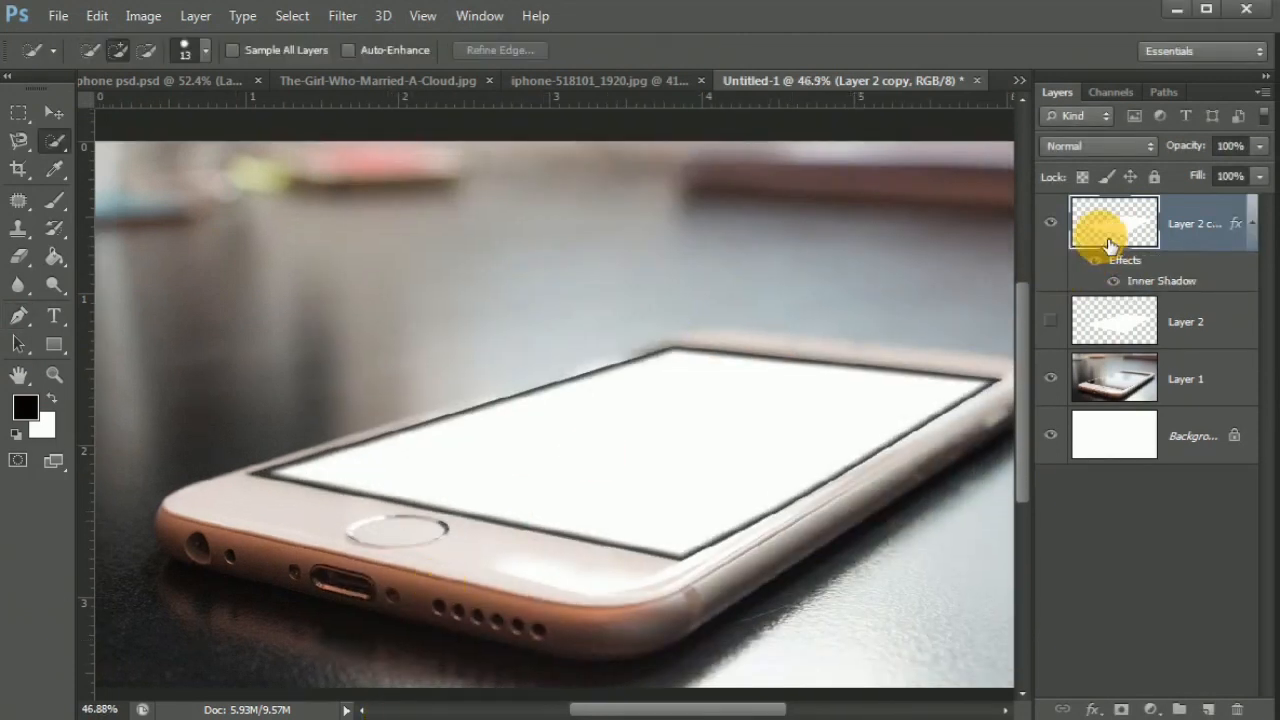
pyautogui.click(310, 90)
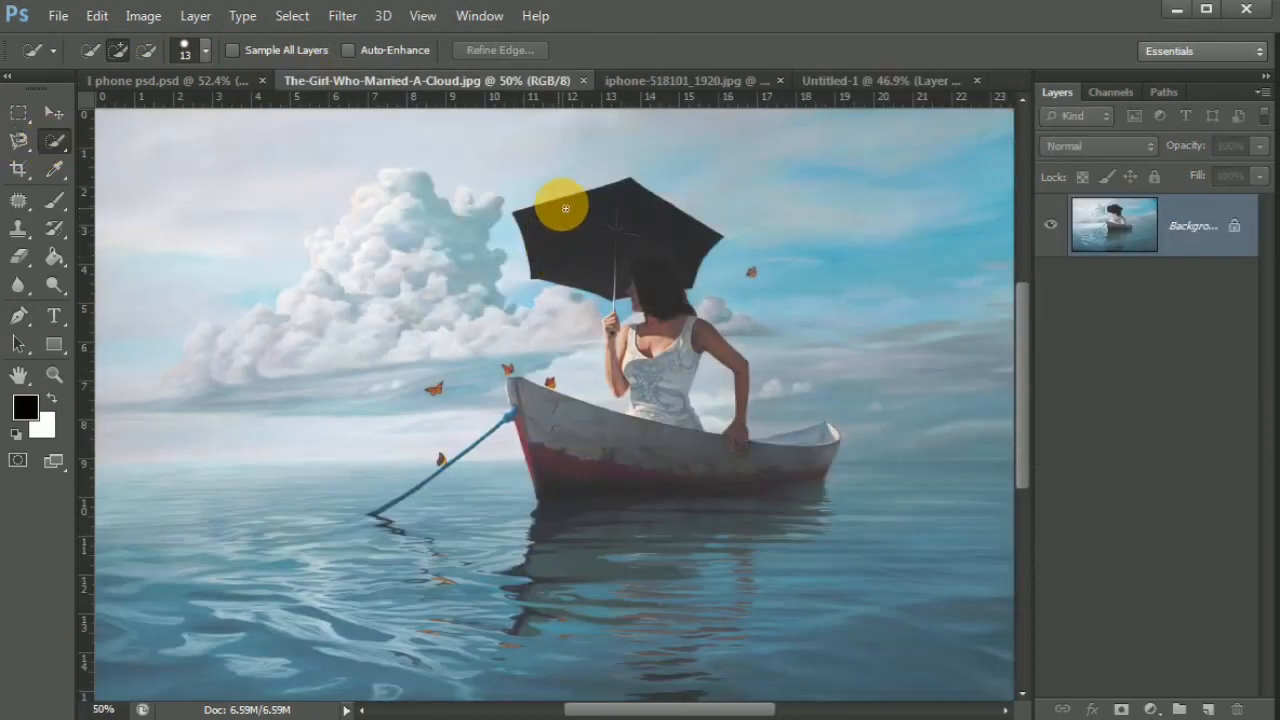
pyautogui.moveTo(565, 208); pyautogui.dragTo(606, 214)
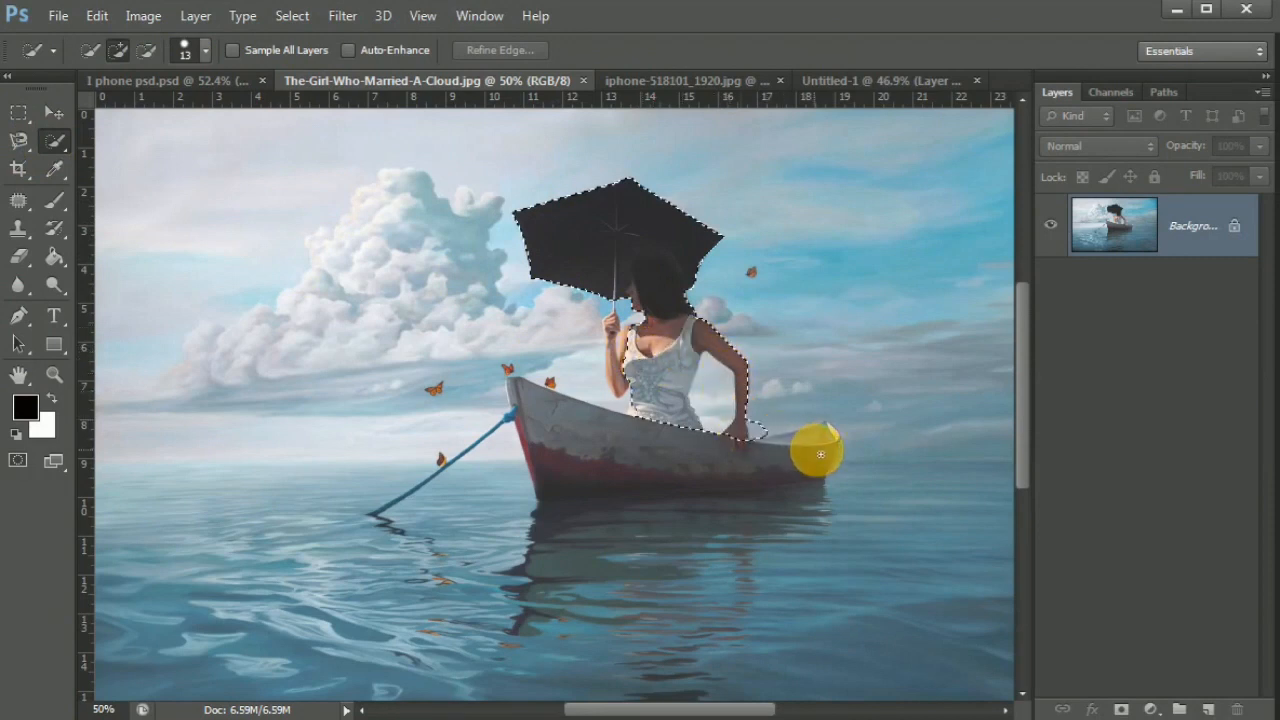
pyautogui.moveTo(825, 451); pyautogui.dragTo(786, 443)
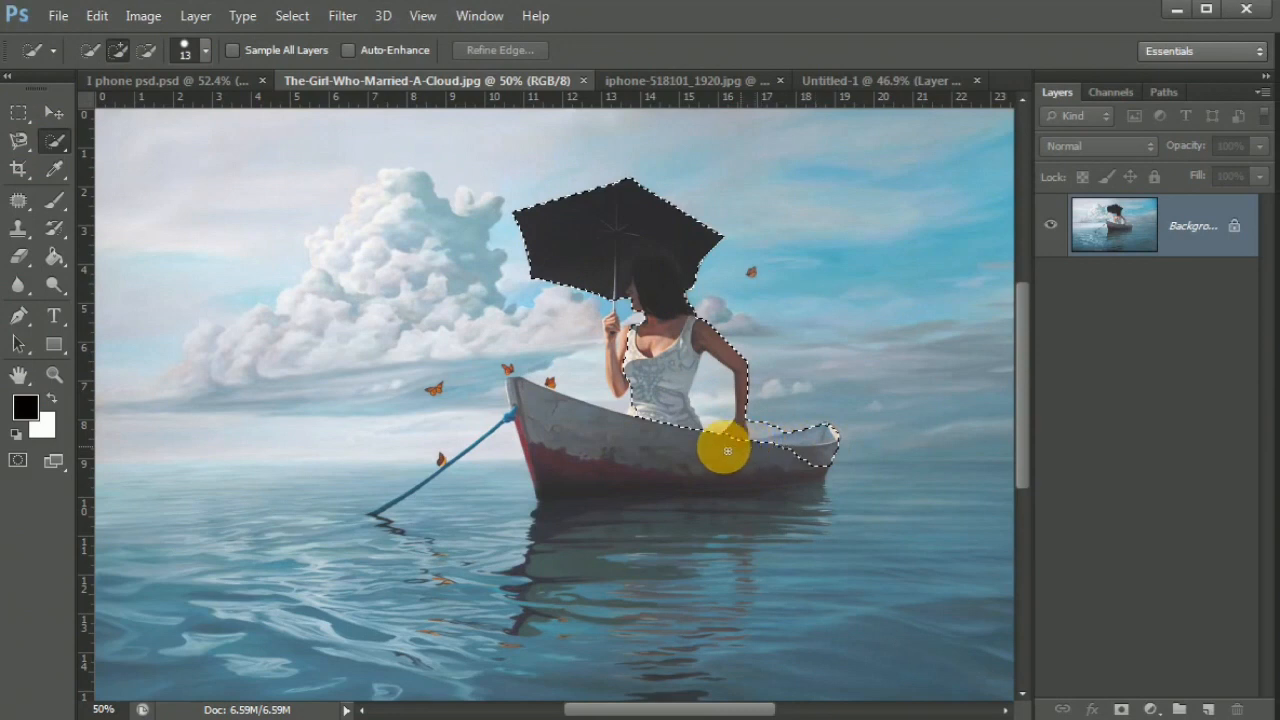
pyautogui.moveTo(656, 453)
pyautogui.mouseDown()
pyautogui.moveTo(618, 457)
pyautogui.moveTo(534, 420)
pyautogui.mouseUp()
pyautogui.moveTo(636, 317); pyautogui.dragTo(616, 316)
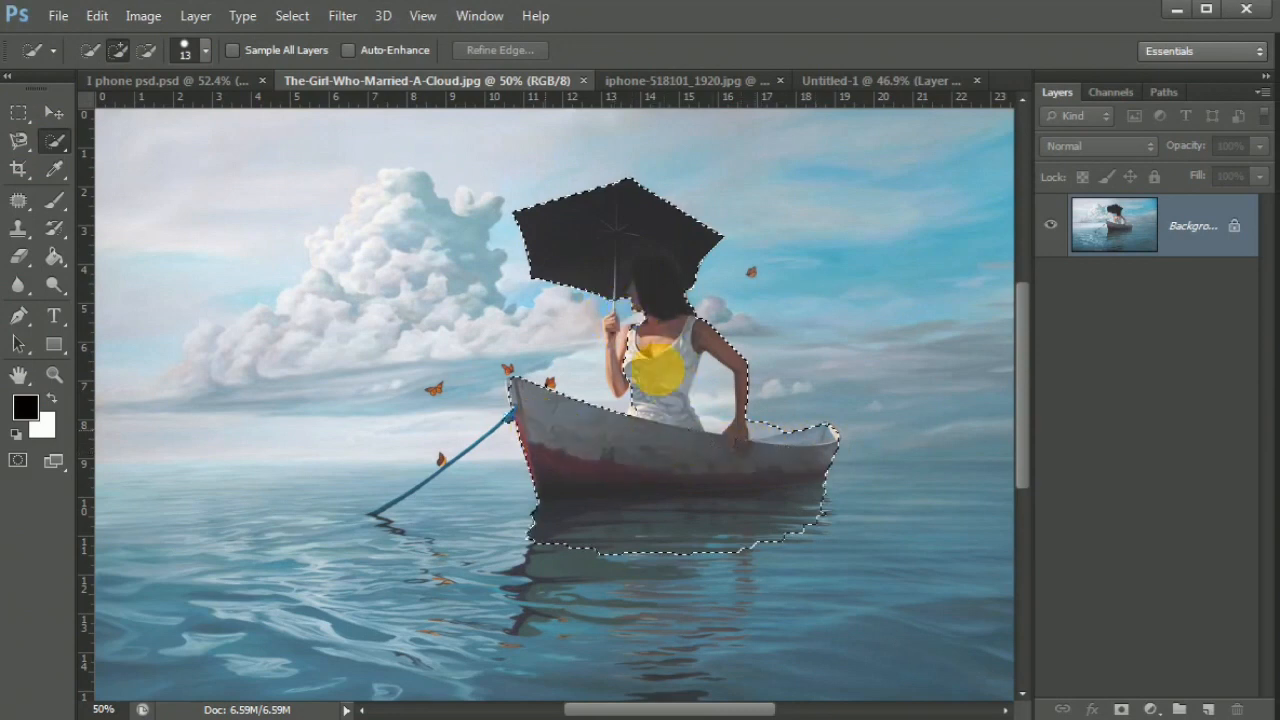
# Subtract the sky between the girl's arm and torso from the selection, and include the forearm holding the umbrella.
pyautogui.press('alt')
pyautogui.moveTo(704, 390)
pyautogui.mouseDown()
pyautogui.moveTo(715, 400)
pyautogui.moveTo(717, 378)
pyautogui.moveTo(736, 407)
pyautogui.mouseUp()
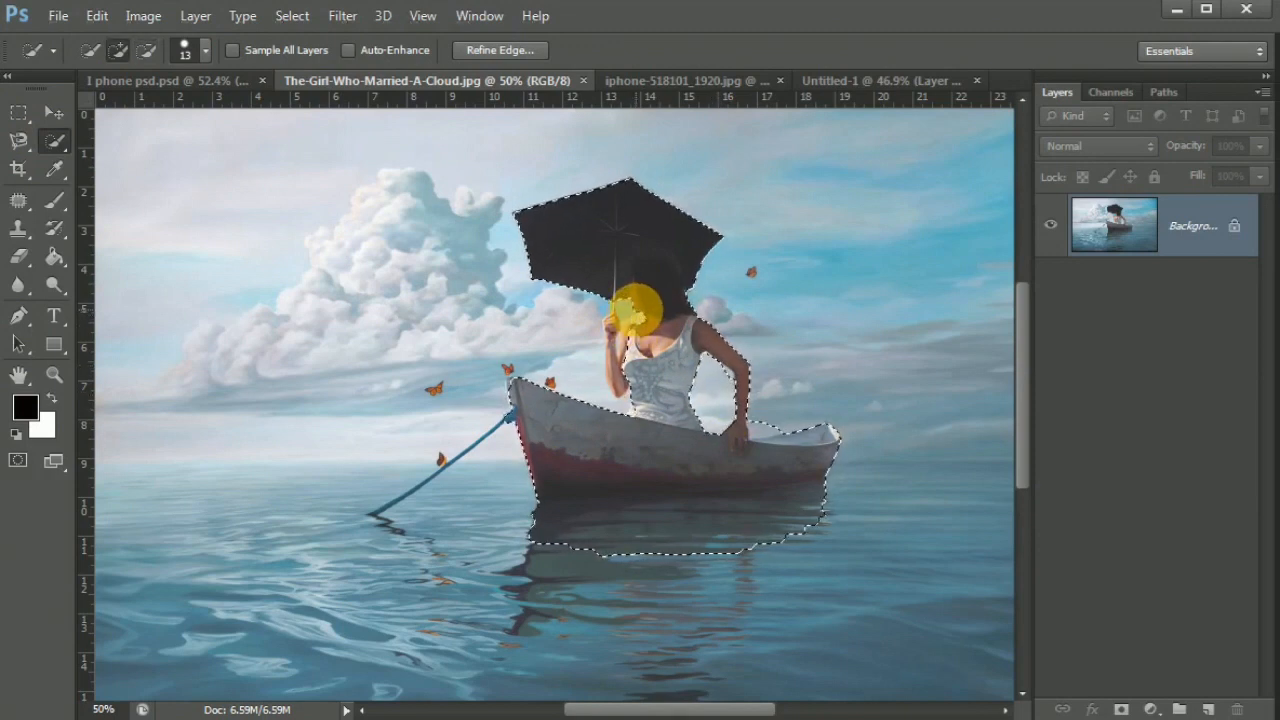
pyautogui.moveTo(629, 336)
pyautogui.mouseDown()
pyautogui.moveTo(614, 337)
pyautogui.moveTo(606, 302)
pyautogui.moveTo(638, 333)
pyautogui.moveTo(621, 387)
pyautogui.mouseUp()
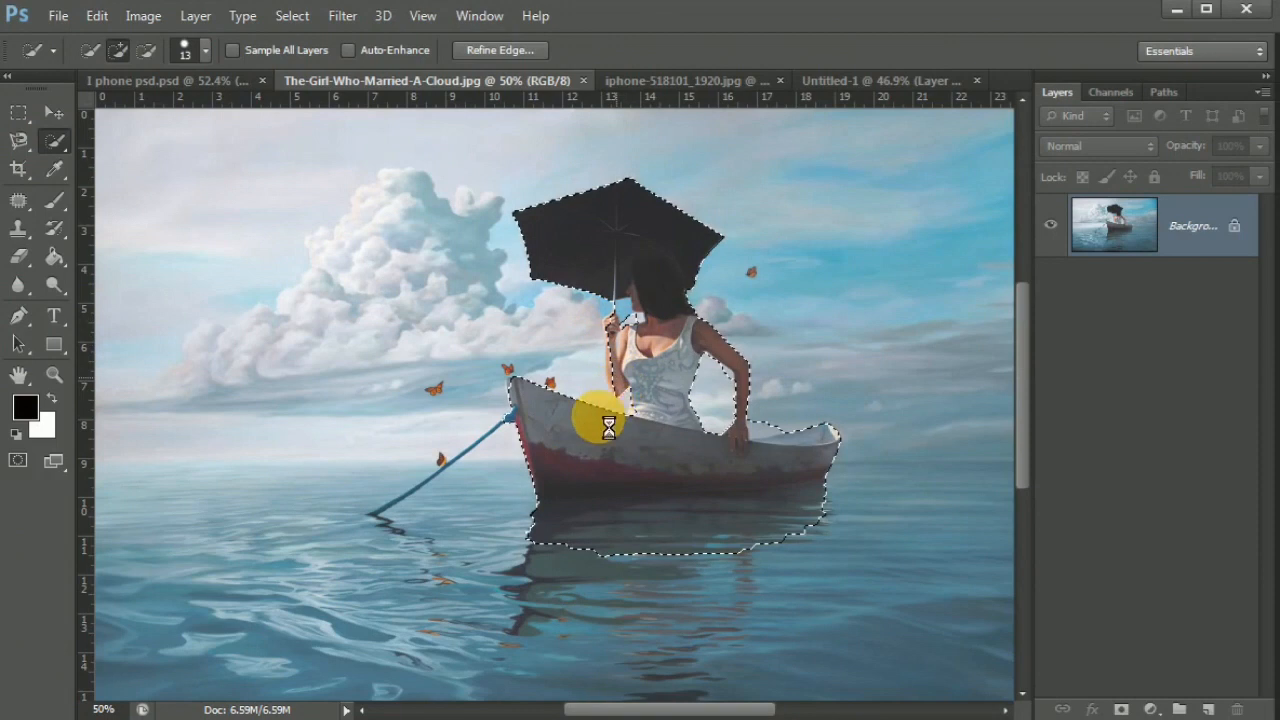
pyautogui.click(627, 322)
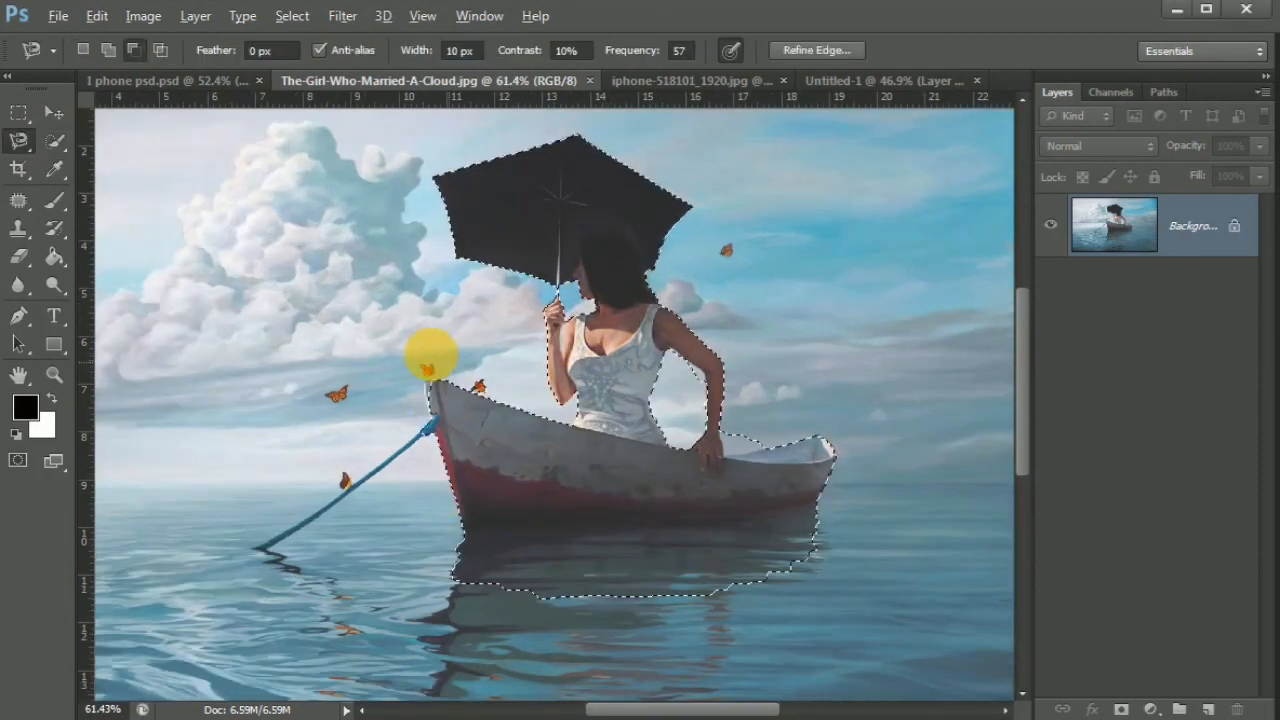
# Trace the butterfly hovering above the boat's bow with the anti-aliased Magnetic Lasso at 0 px feather.
pyautogui.scroll(3, 428, 356)
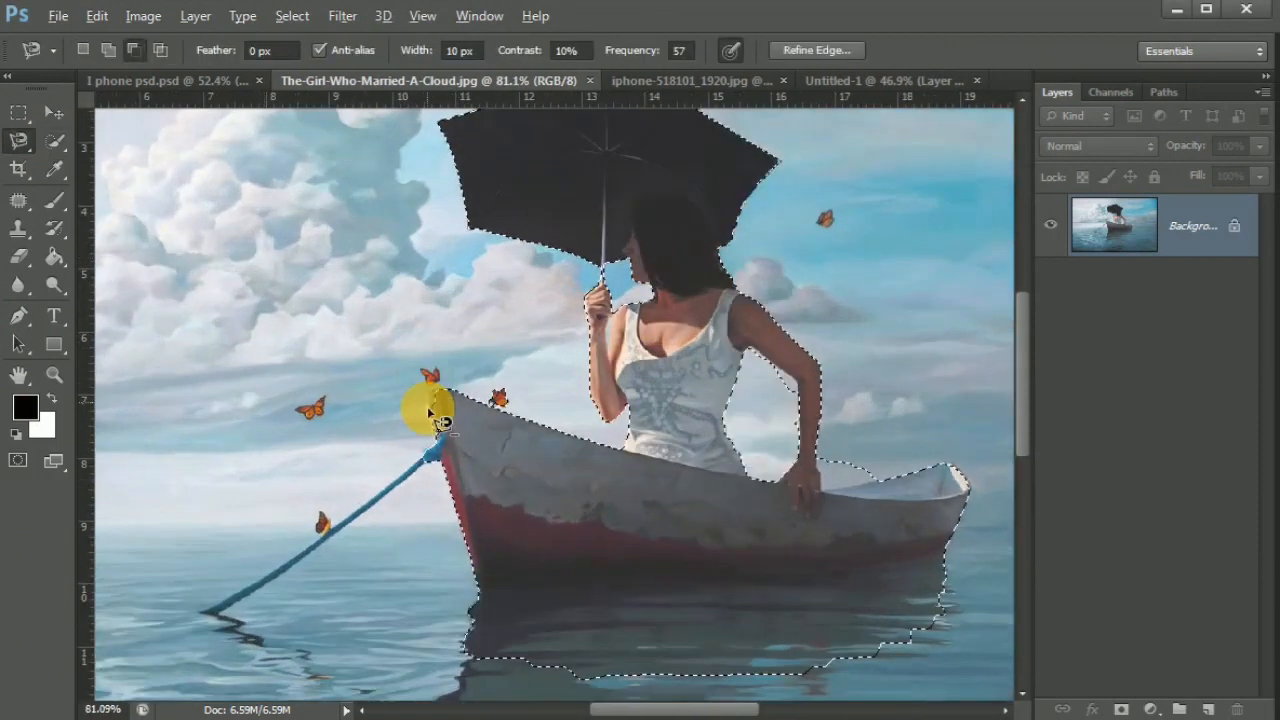
pyautogui.scroll(6, 428, 410)
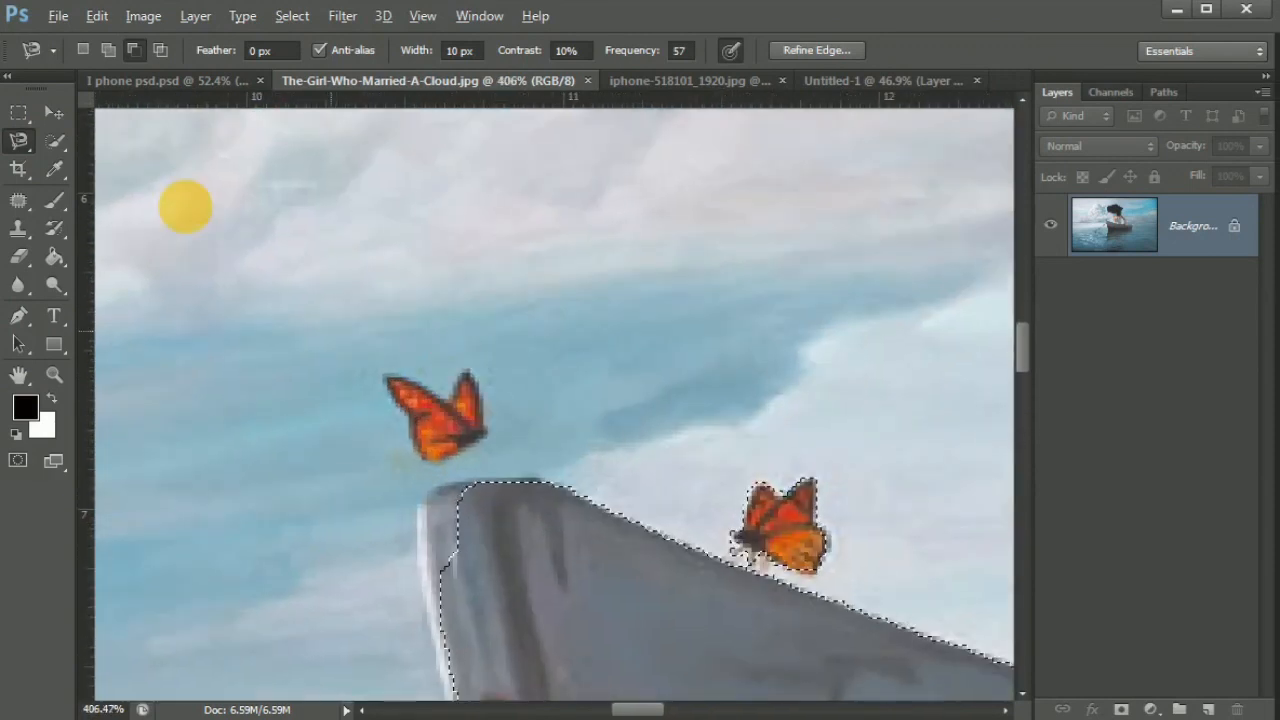
pyautogui.scroll(2, 413, 413)
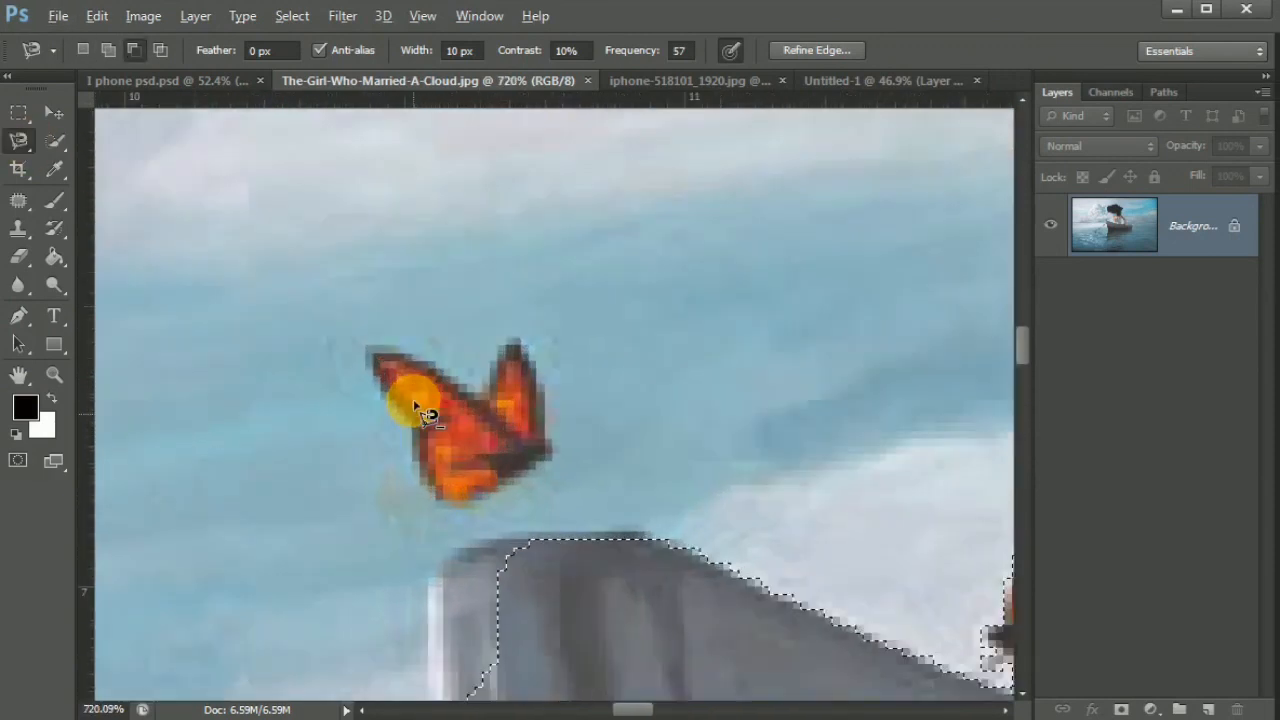
pyautogui.click(364, 338)
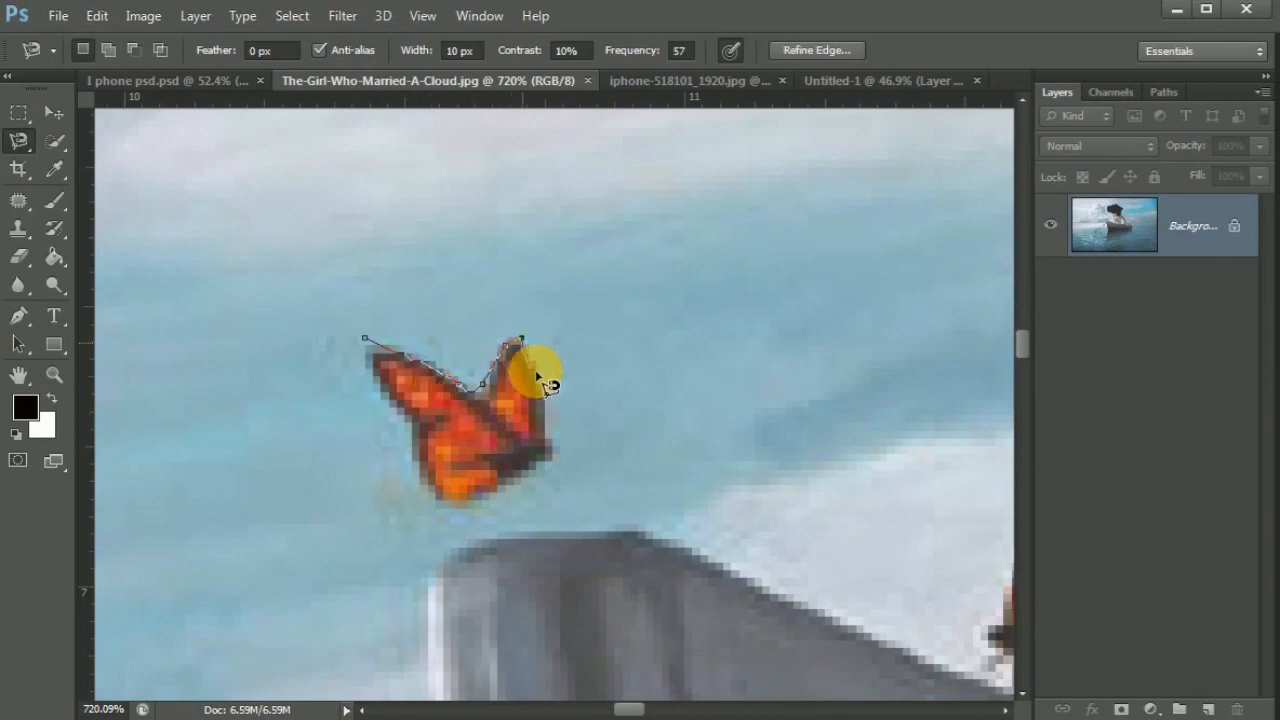
pyautogui.click(531, 482)
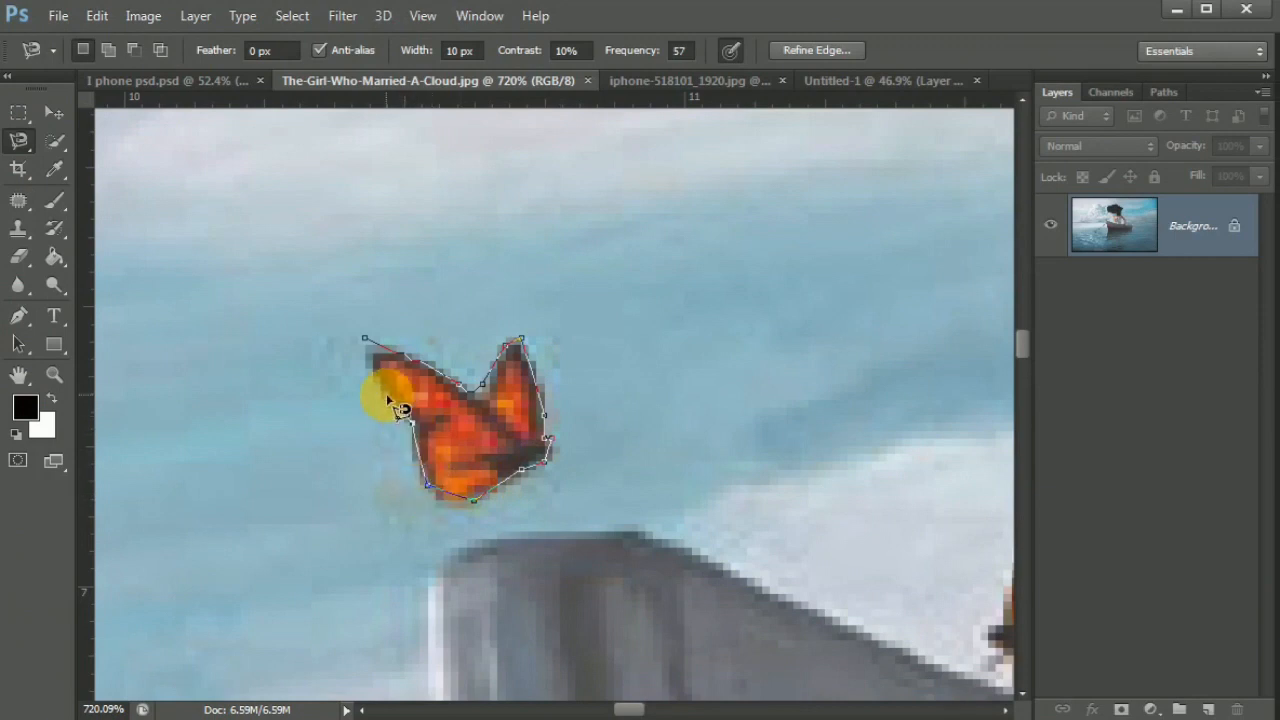
pyautogui.click(365, 340)
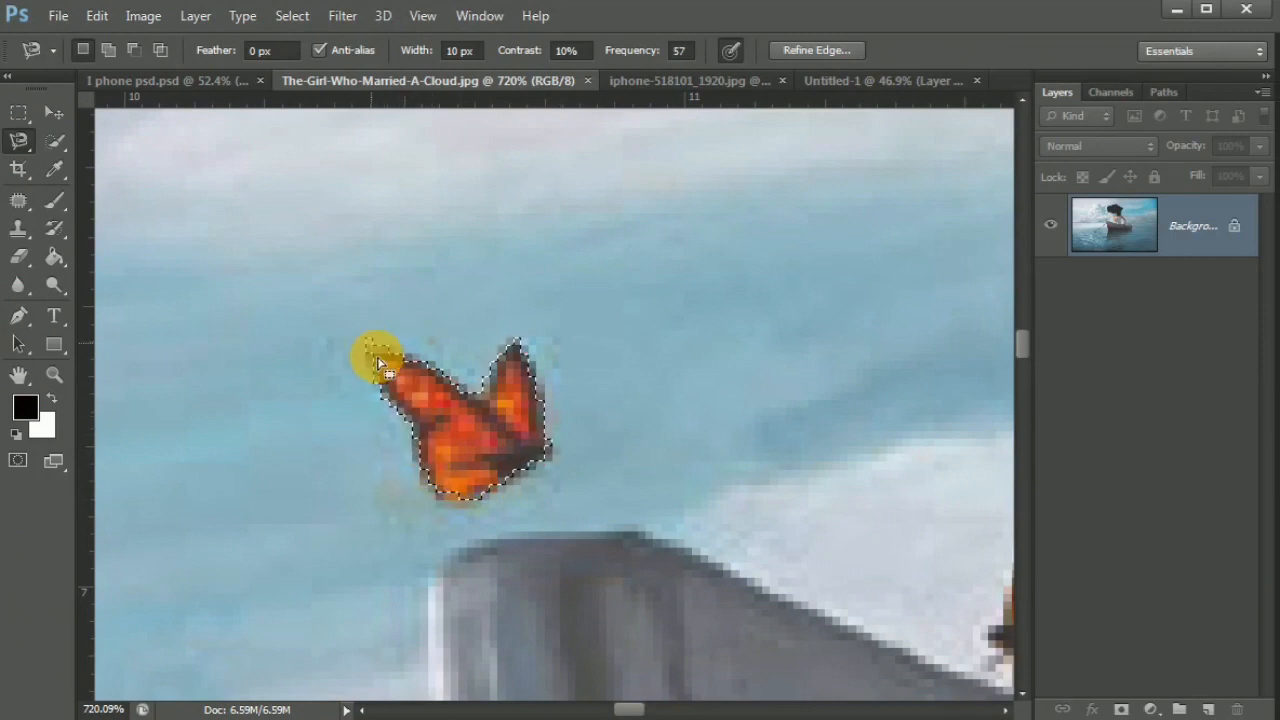
pyautogui.scroll(-3, 371, 357)
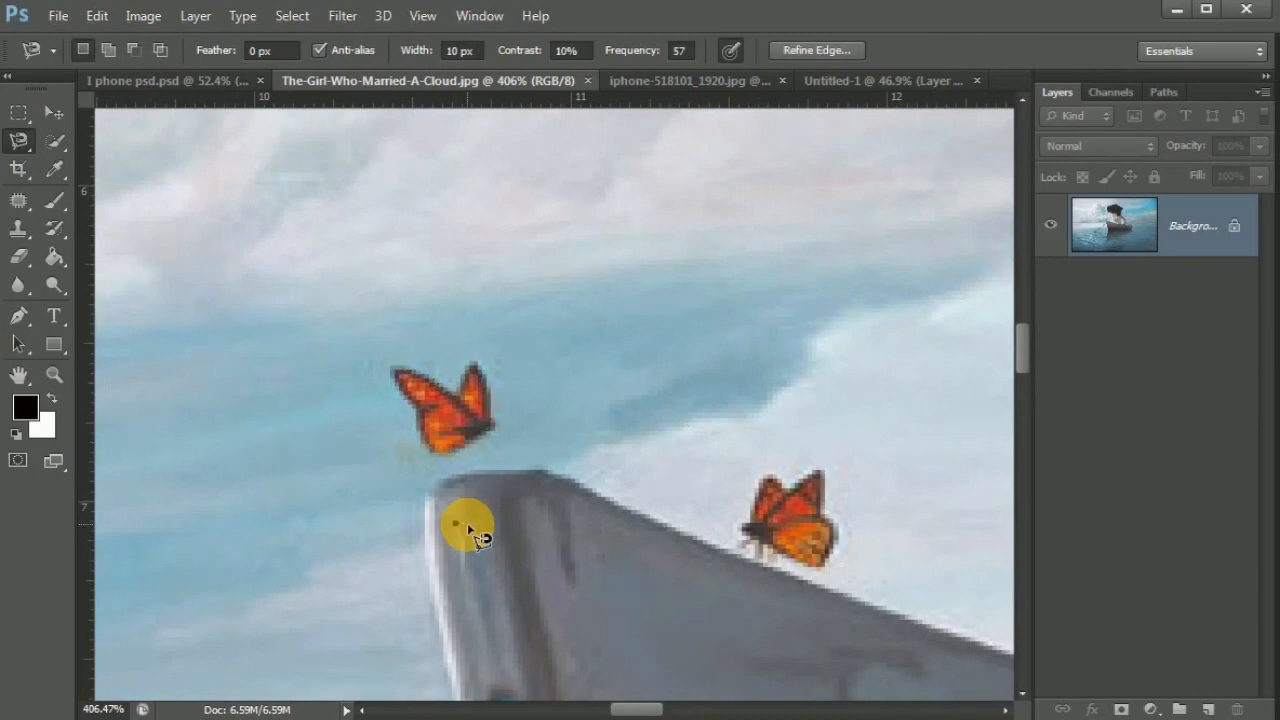
pyautogui.click(455, 523)
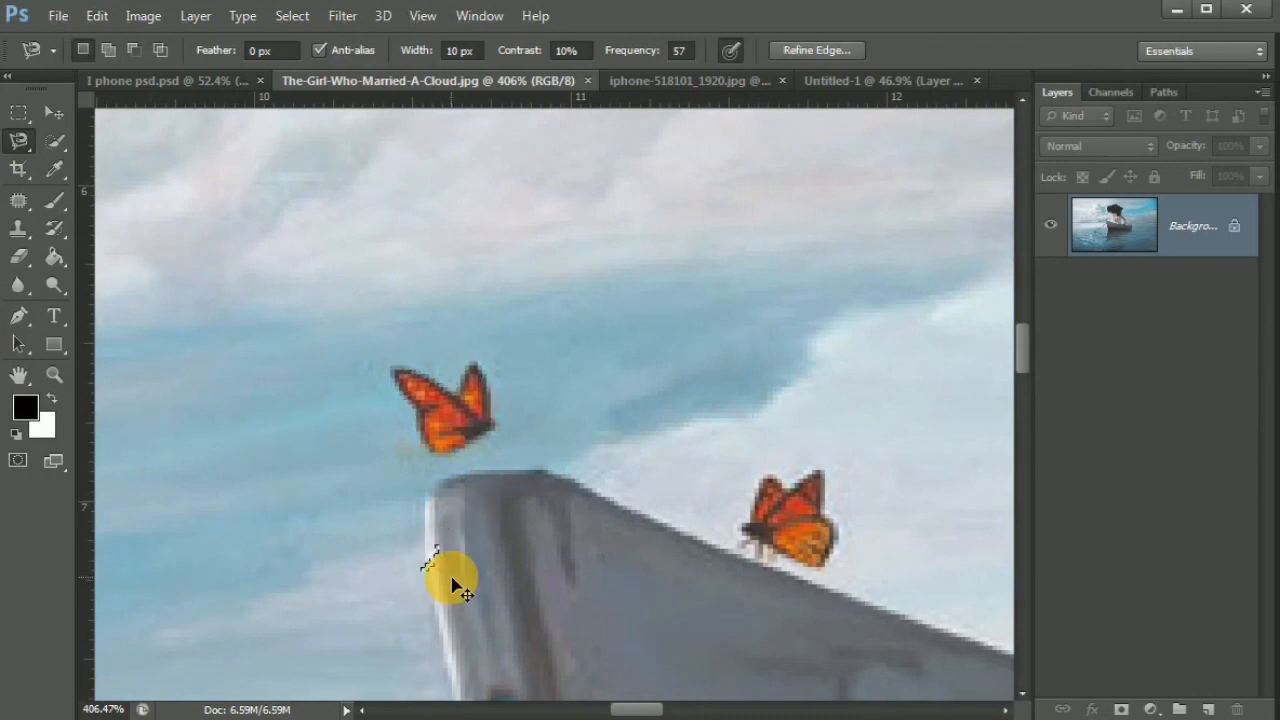
# Add the missed strip along the bow's outer edge to the boat selection with the Magnetic Lasso.
pyautogui.scroll(3, 450, 690)
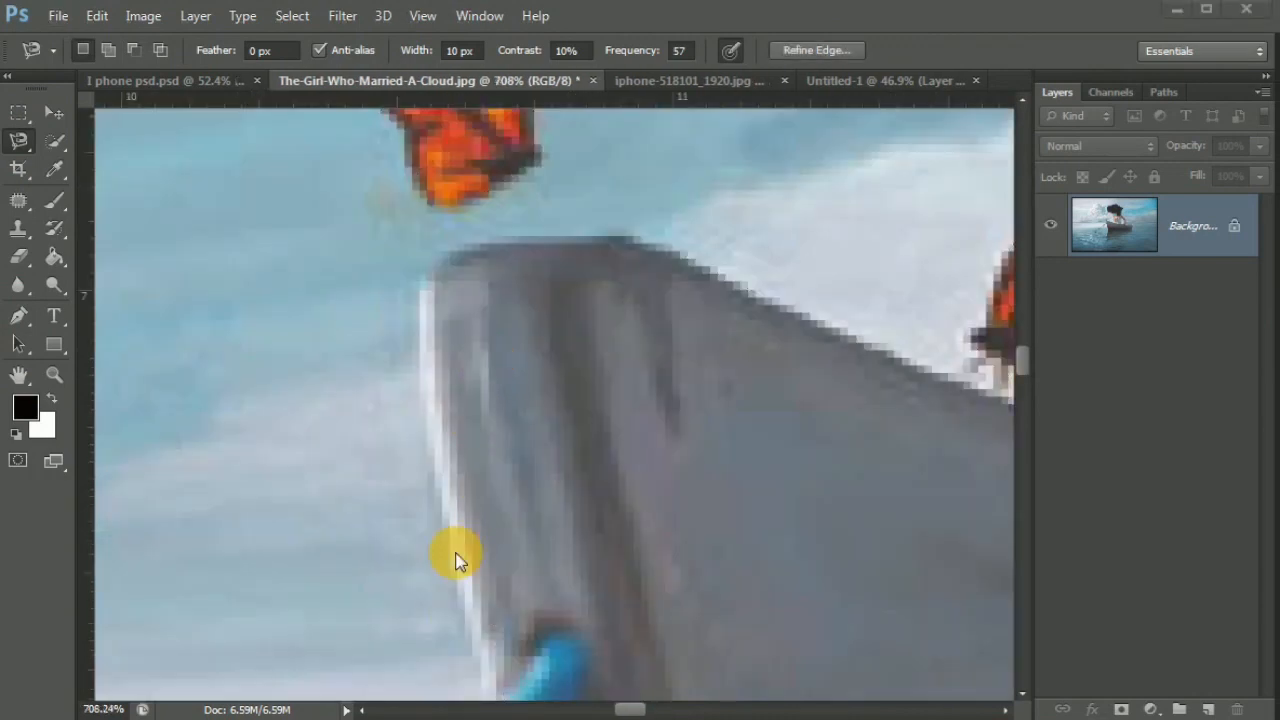
pyautogui.keyDown('shift'); pyautogui.click(496, 246); pyautogui.keyUp('shift')
pyautogui.click(424, 306)
pyautogui.click(427, 441)
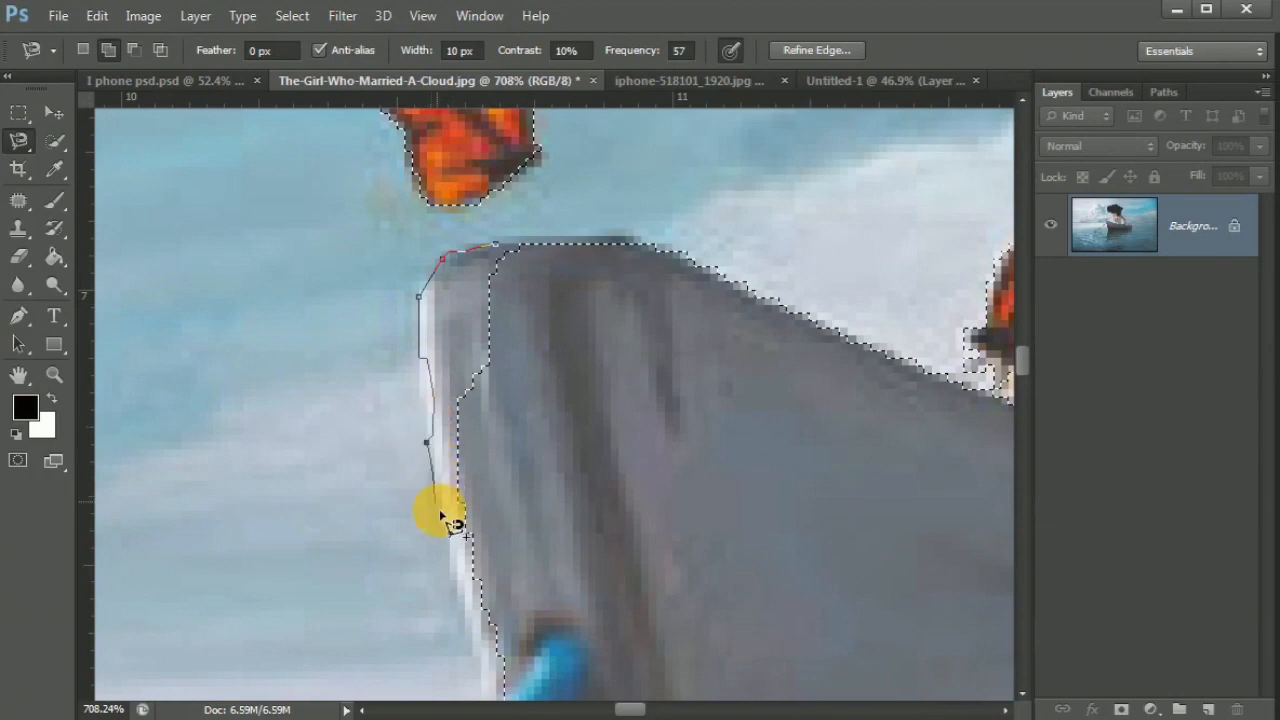
pyautogui.click(451, 572)
pyautogui.click(512, 528)
pyautogui.click(534, 336)
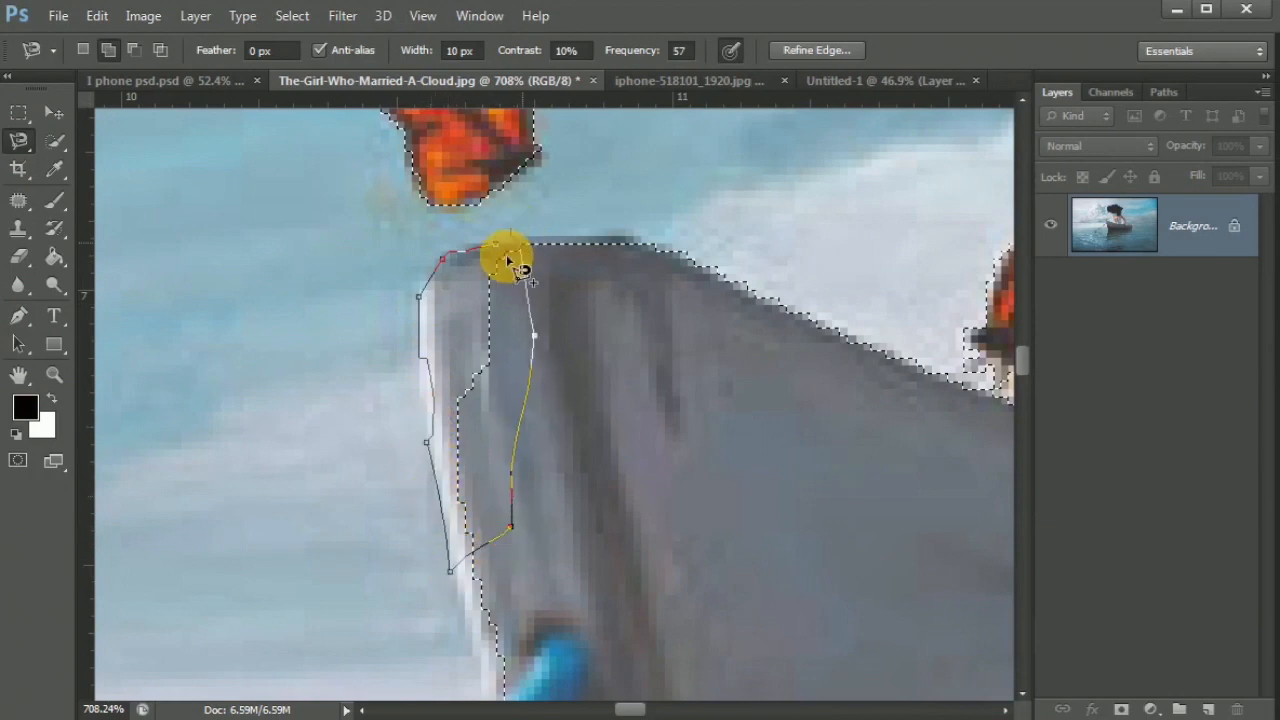
pyautogui.click(512, 258)
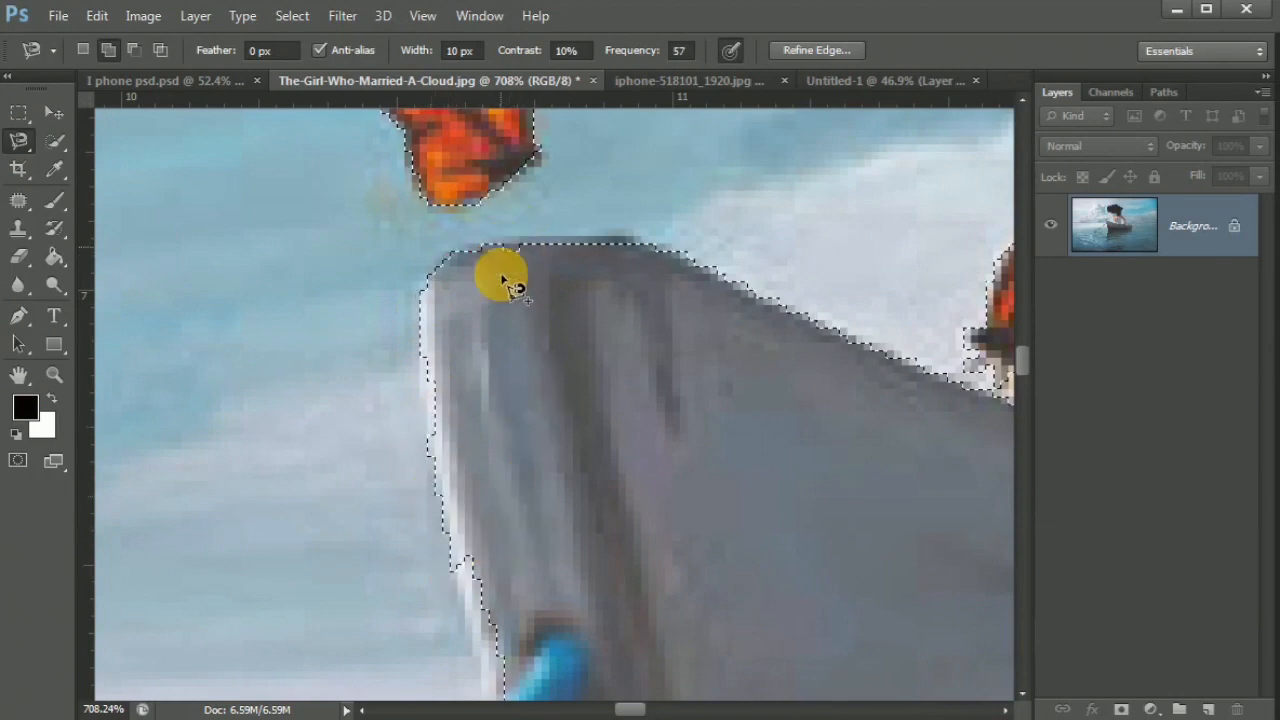
pyautogui.moveTo(508, 508); pyautogui.dragTo(529, 263)
pyautogui.moveTo(528, 357); pyautogui.dragTo(530, 377)
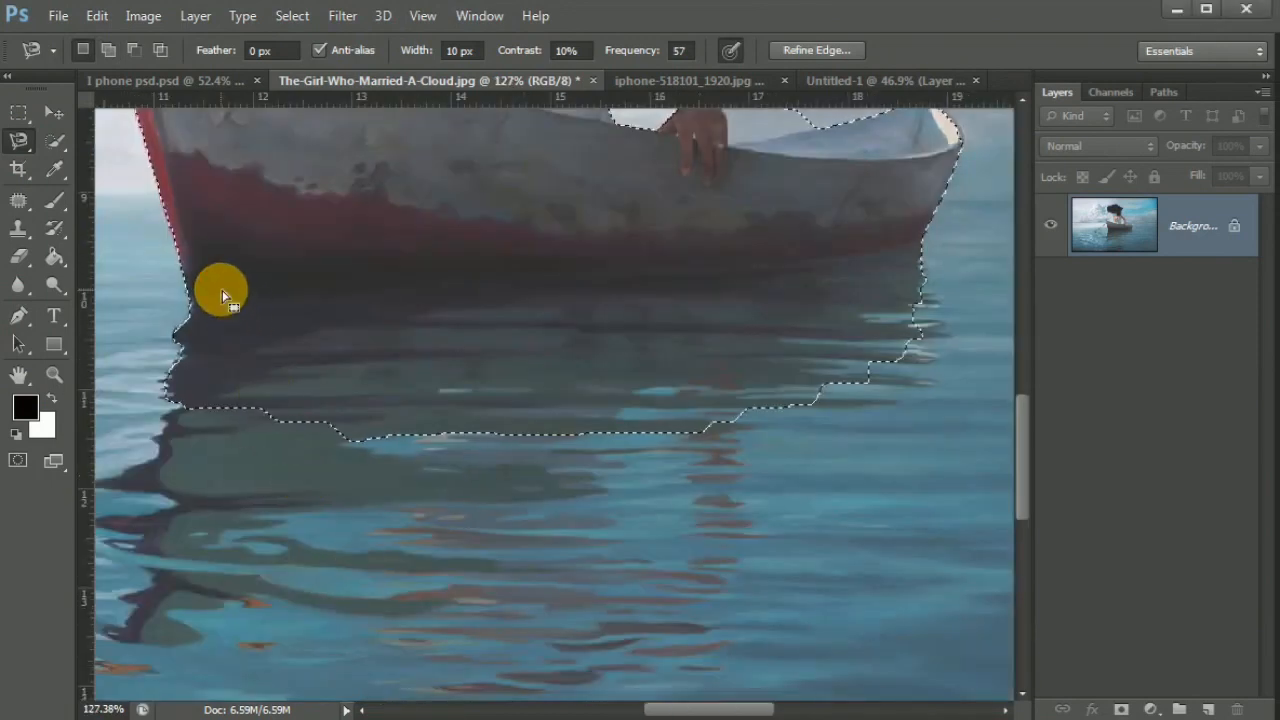
# Subtract the boat's water reflection from the selection by tracing the hull's waterline with the Magnetic Lasso.
pyautogui.keyDown('shift'); pyautogui.click(193, 299); pyautogui.keyUp('shift')
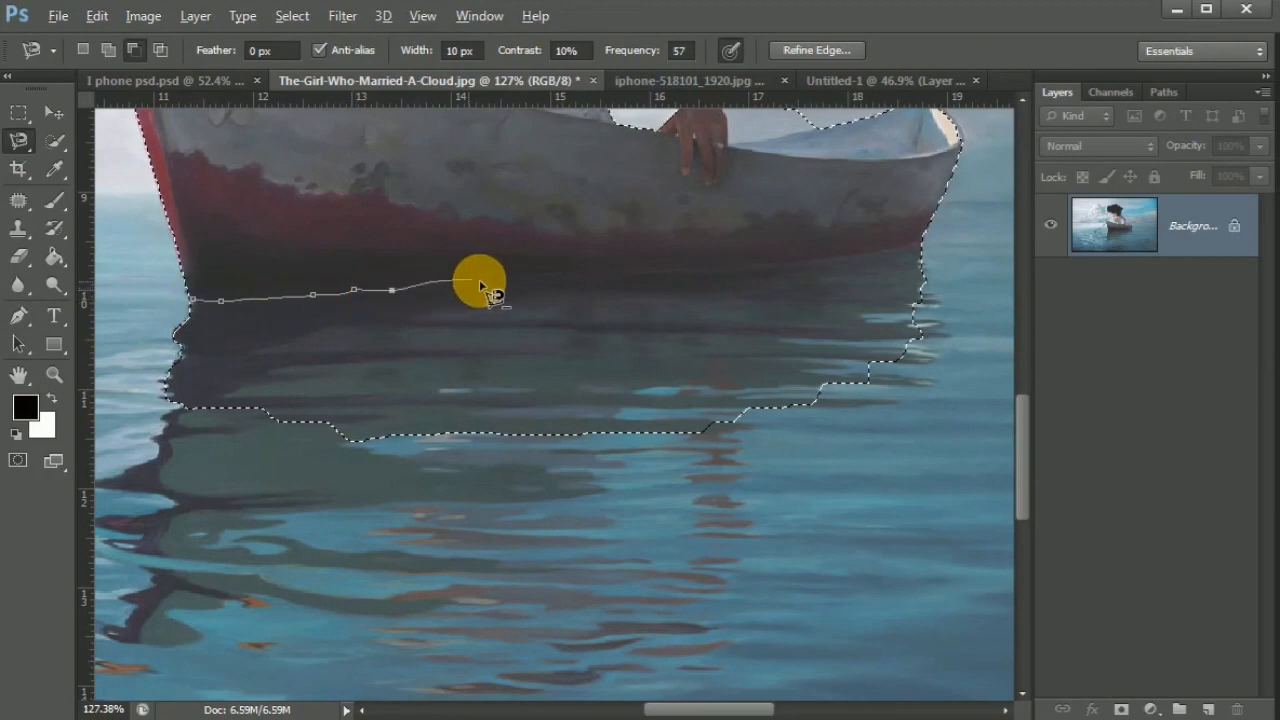
pyautogui.click(757, 267)
pyautogui.click(823, 262)
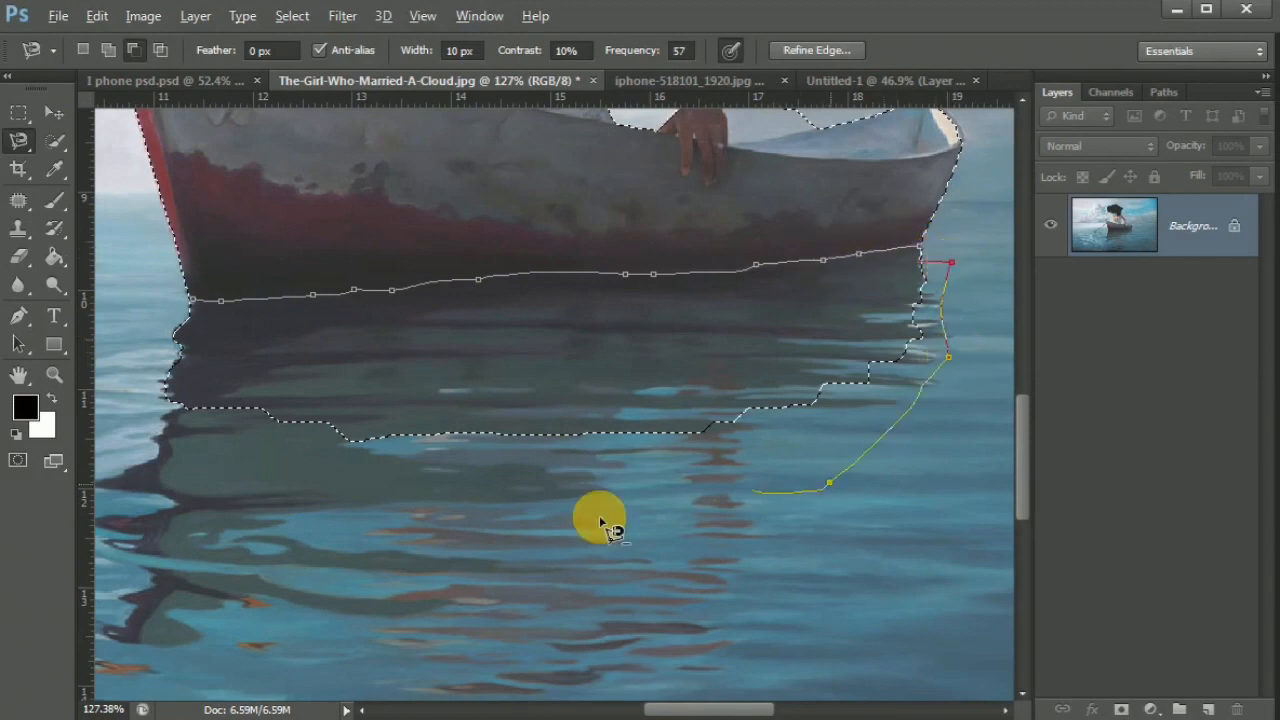
pyautogui.click(200, 303)
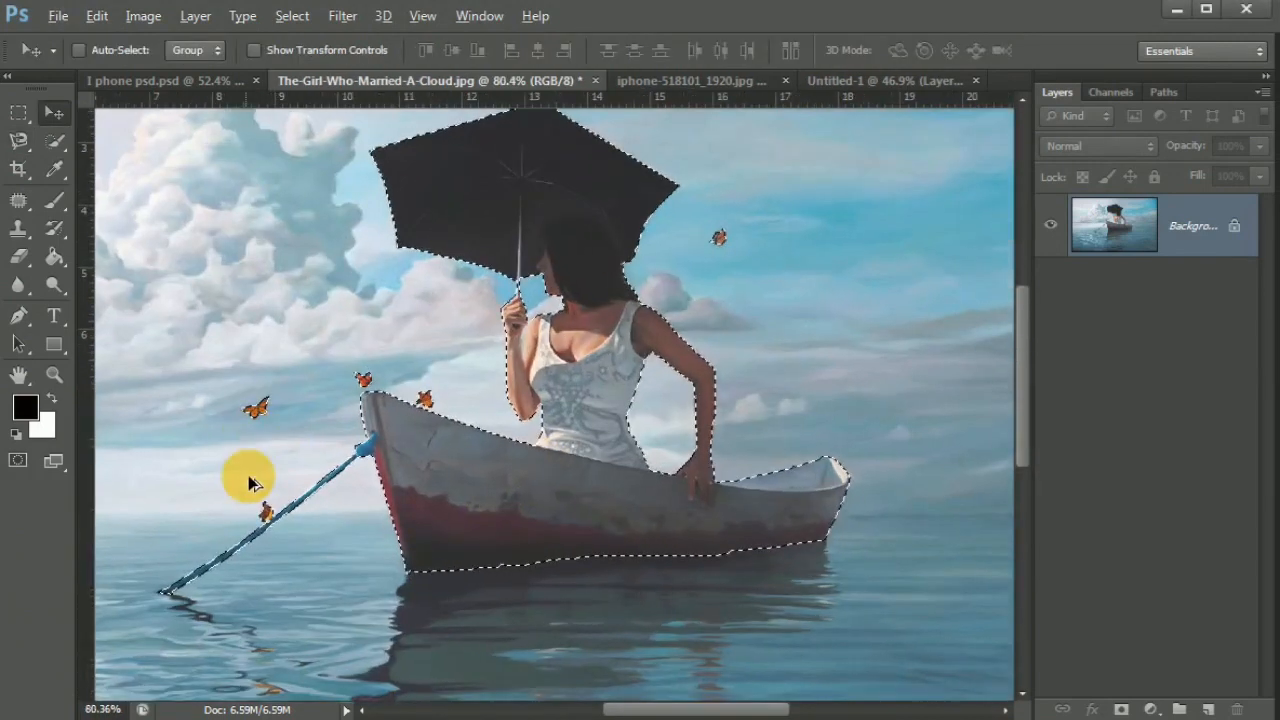
# Duplicate the Background layer and cut the copy down to the selected subject with an applied layer mask.
pyautogui.scroll(5, 249, 484)
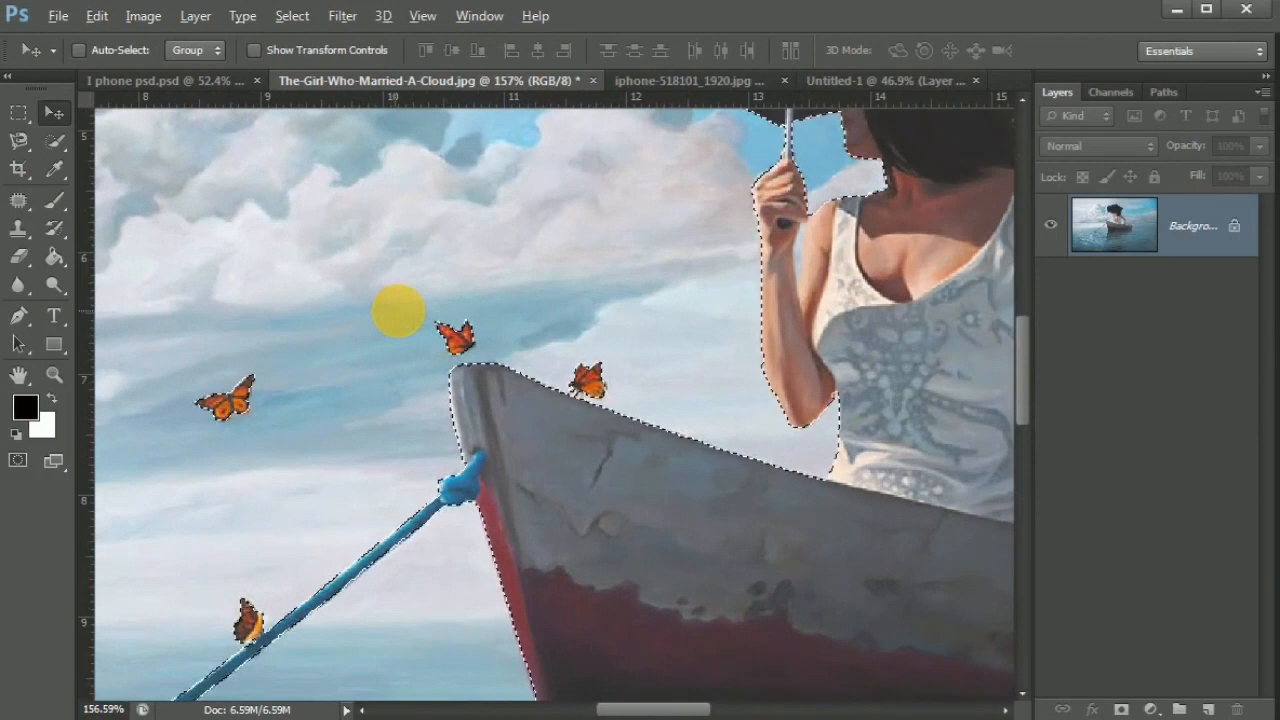
pyautogui.moveTo(571, 297); pyautogui.dragTo(467, 538)
pyautogui.moveTo(572, 465); pyautogui.dragTo(414, 372)
pyautogui.moveTo(583, 457)
pyautogui.mouseDown()
pyautogui.moveTo(543, 249)
pyautogui.moveTo(586, 406)
pyautogui.mouseUp()
pyautogui.scroll(-1, 580, 410)
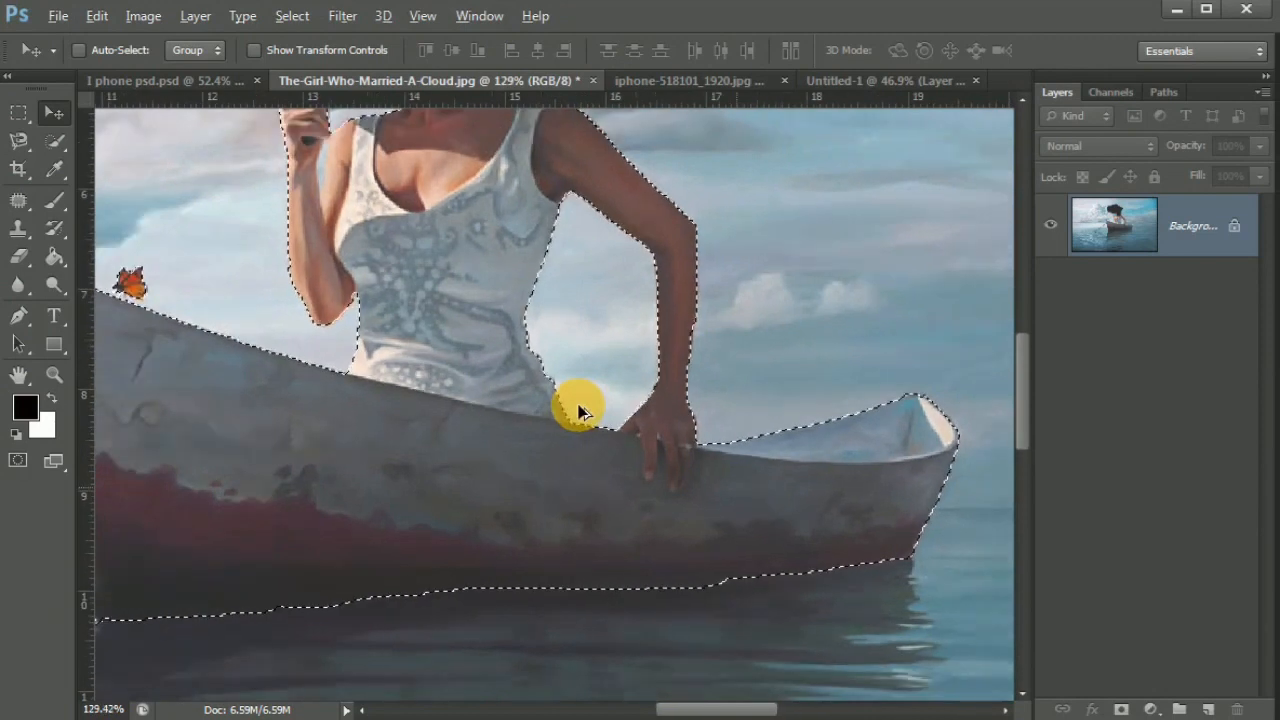
pyautogui.scroll(-2, 580, 410)
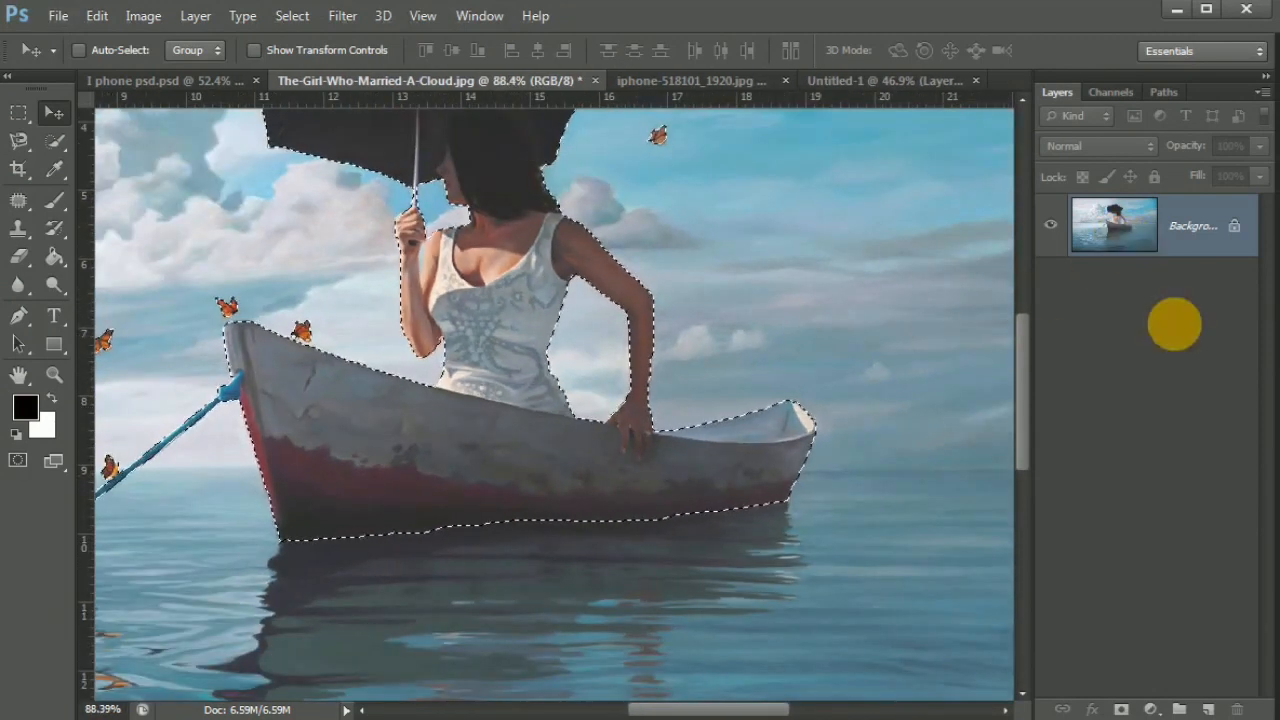
pyautogui.moveTo(1177, 229); pyautogui.dragTo(1208, 709)
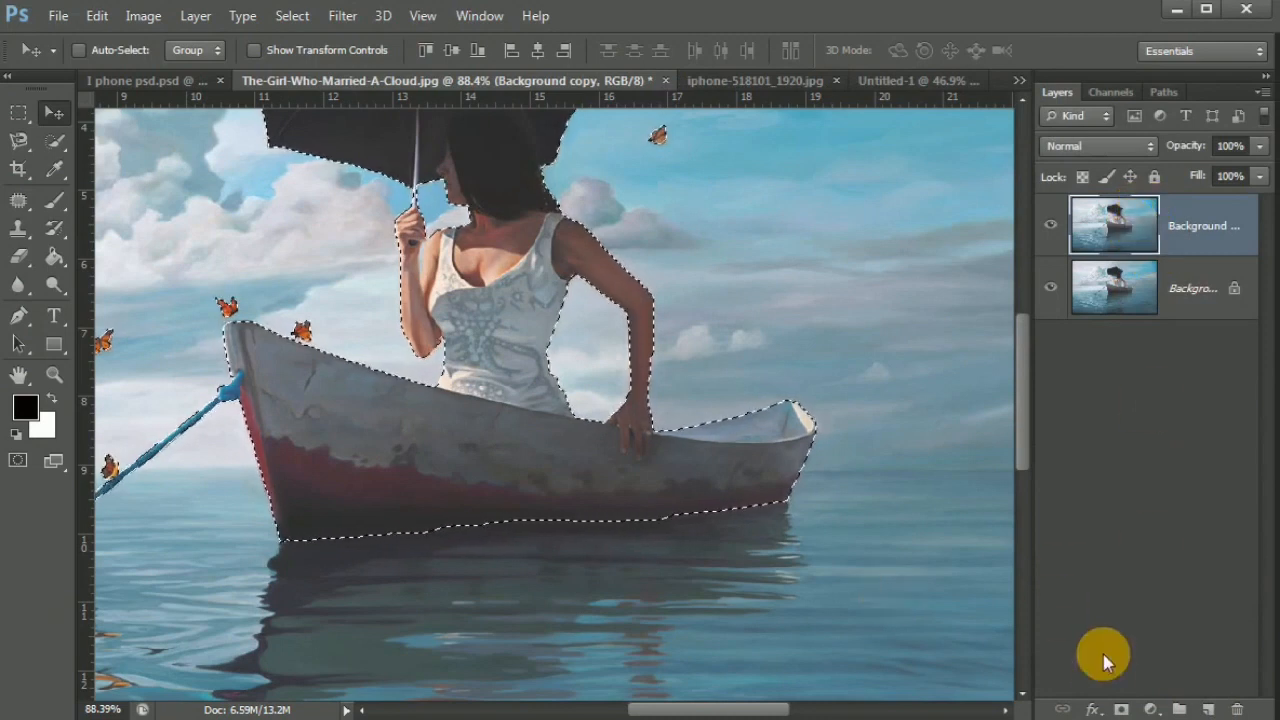
pyautogui.click(1121, 709)
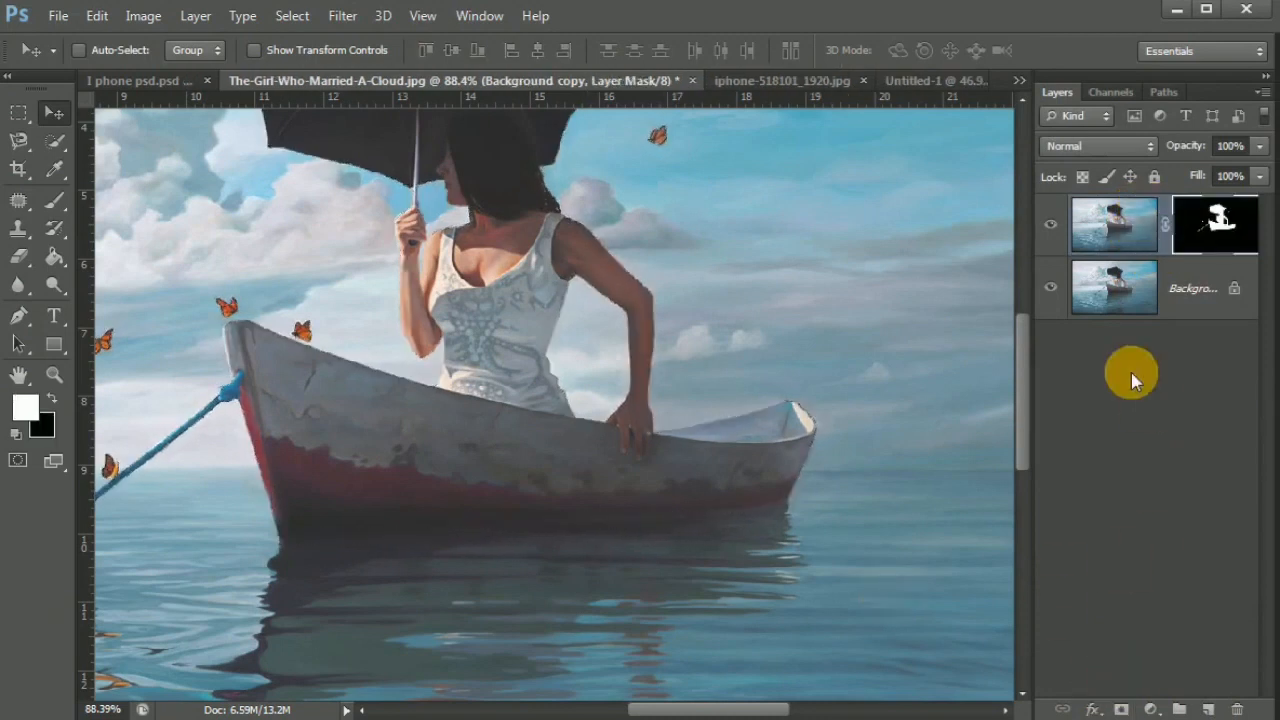
pyautogui.rightClick(1190, 225)
pyautogui.click(1196, 286)
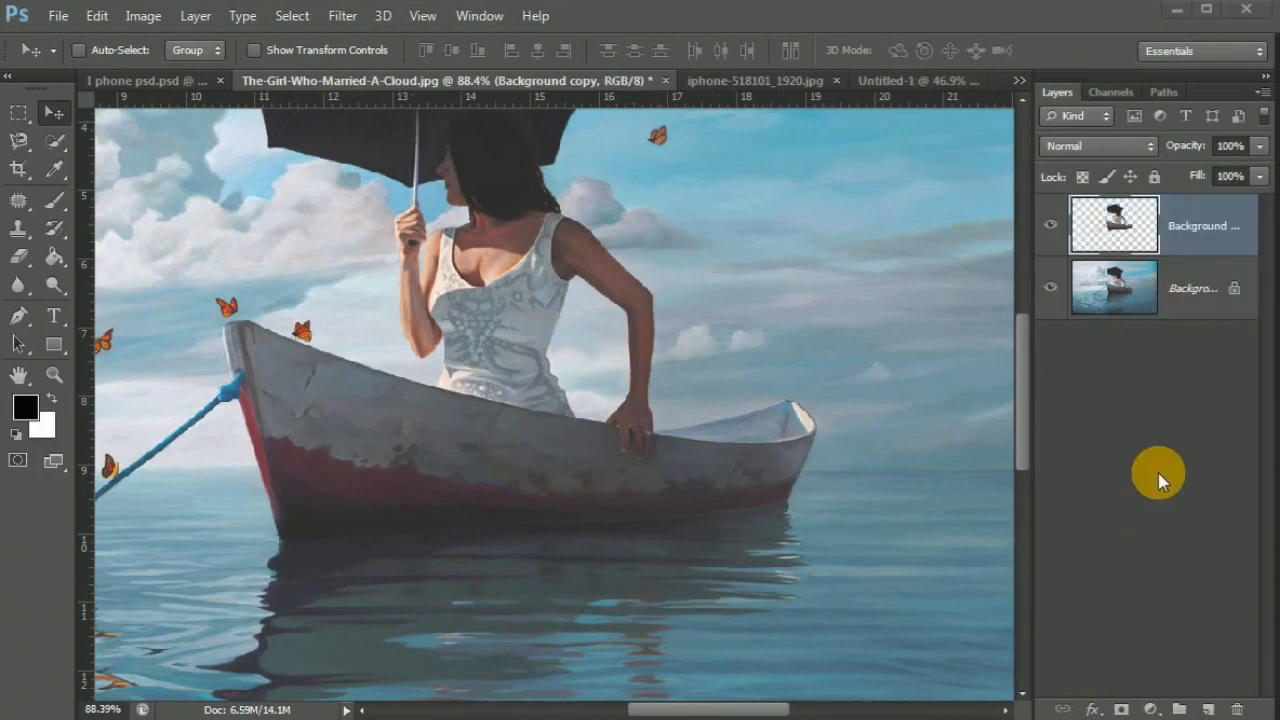
# Copy the cutout and Background layers together into Untitled-1, and shift them about 1 in left to cover the canvas.
pyautogui.scroll(-5, 789, 405)
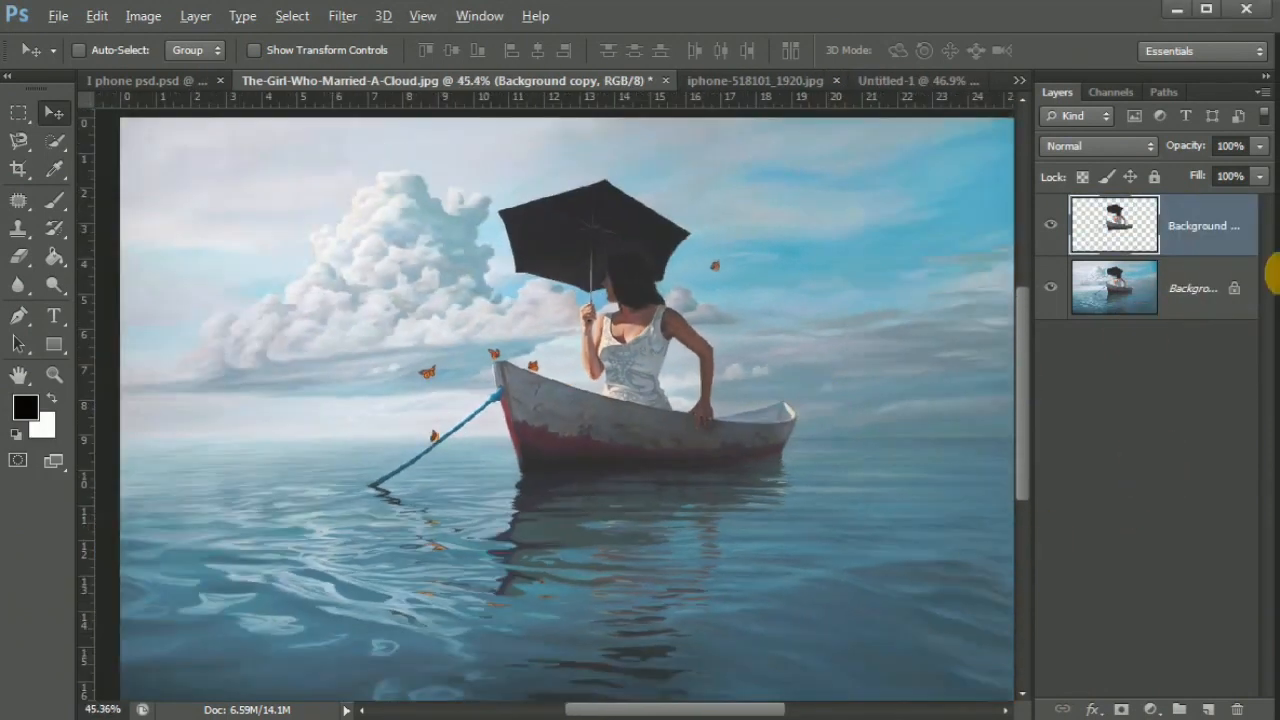
pyautogui.keyDown('ctrl'); pyautogui.click(1186, 271); pyautogui.keyUp('ctrl')
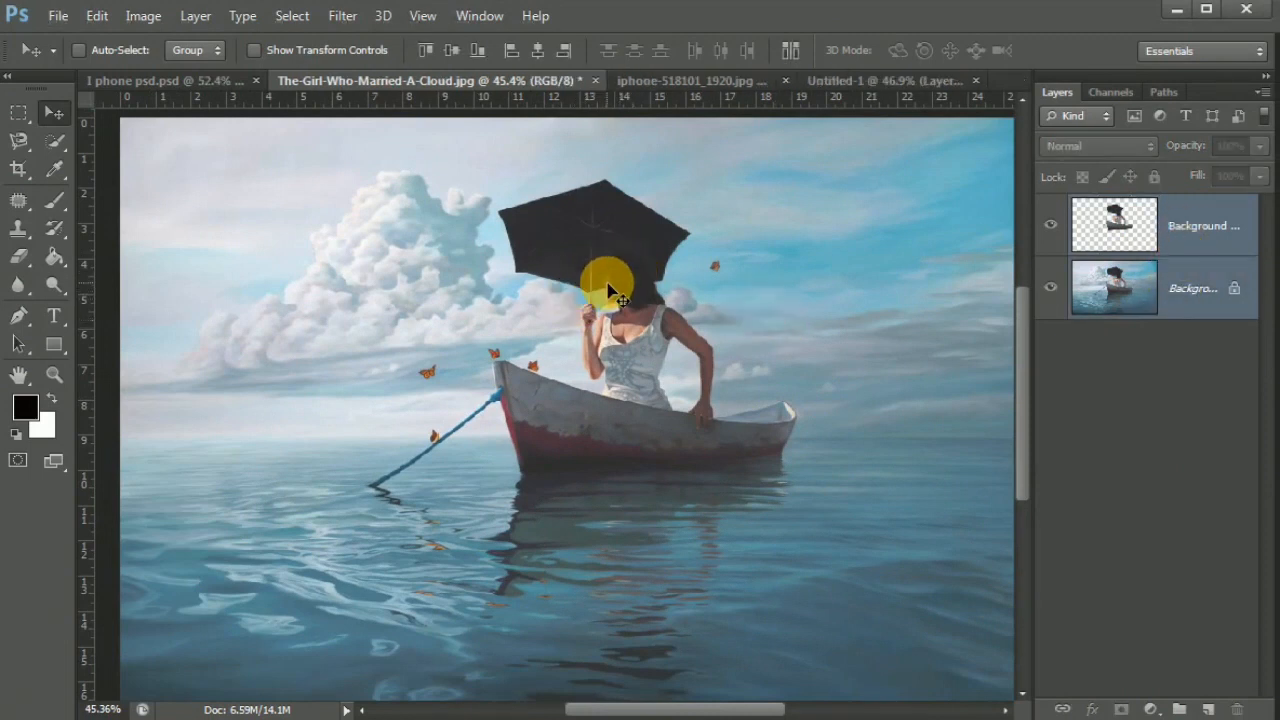
pyautogui.moveTo(626, 158)
pyautogui.mouseDown()
pyautogui.moveTo(903, 77)
pyautogui.moveTo(794, 206)
pyautogui.moveTo(708, 260)
pyautogui.moveTo(700, 292)
pyautogui.mouseUp()
pyautogui.scroll(-4, 683, 281)
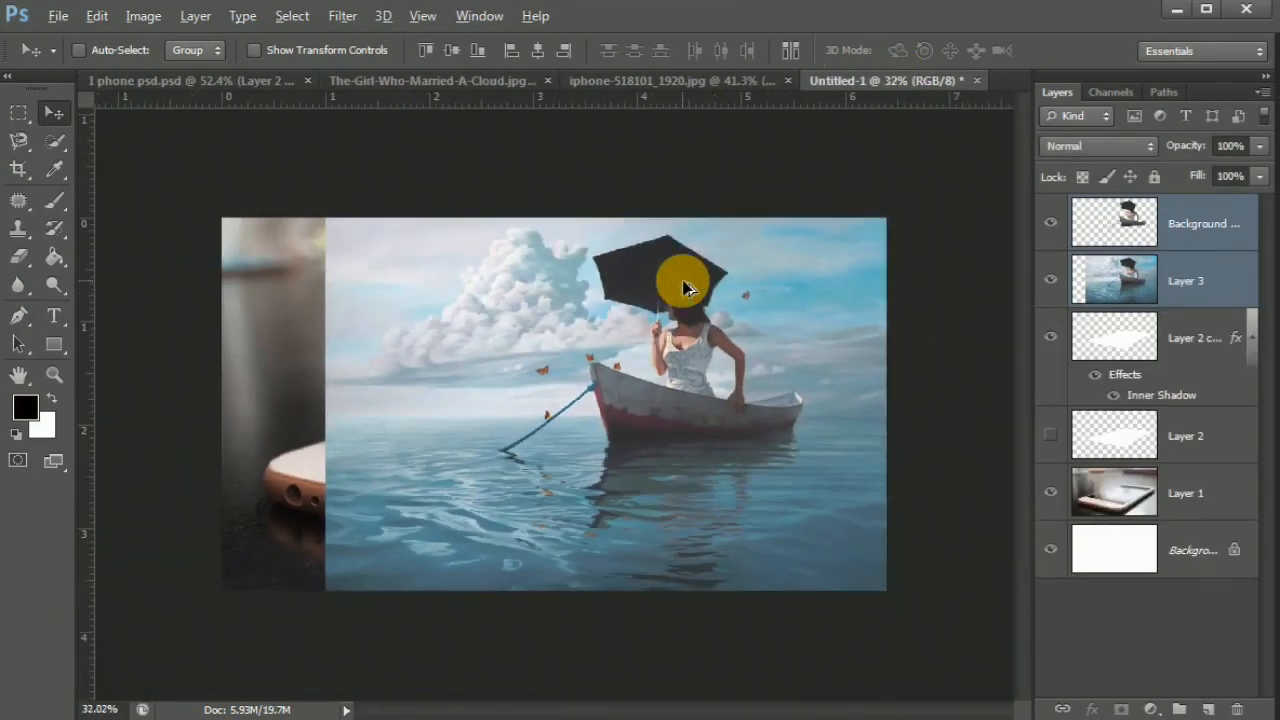
pyautogui.moveTo(783, 345)
pyautogui.mouseDown()
pyautogui.moveTo(680, 357)
pyautogui.moveTo(676, 346)
pyautogui.mouseUp()
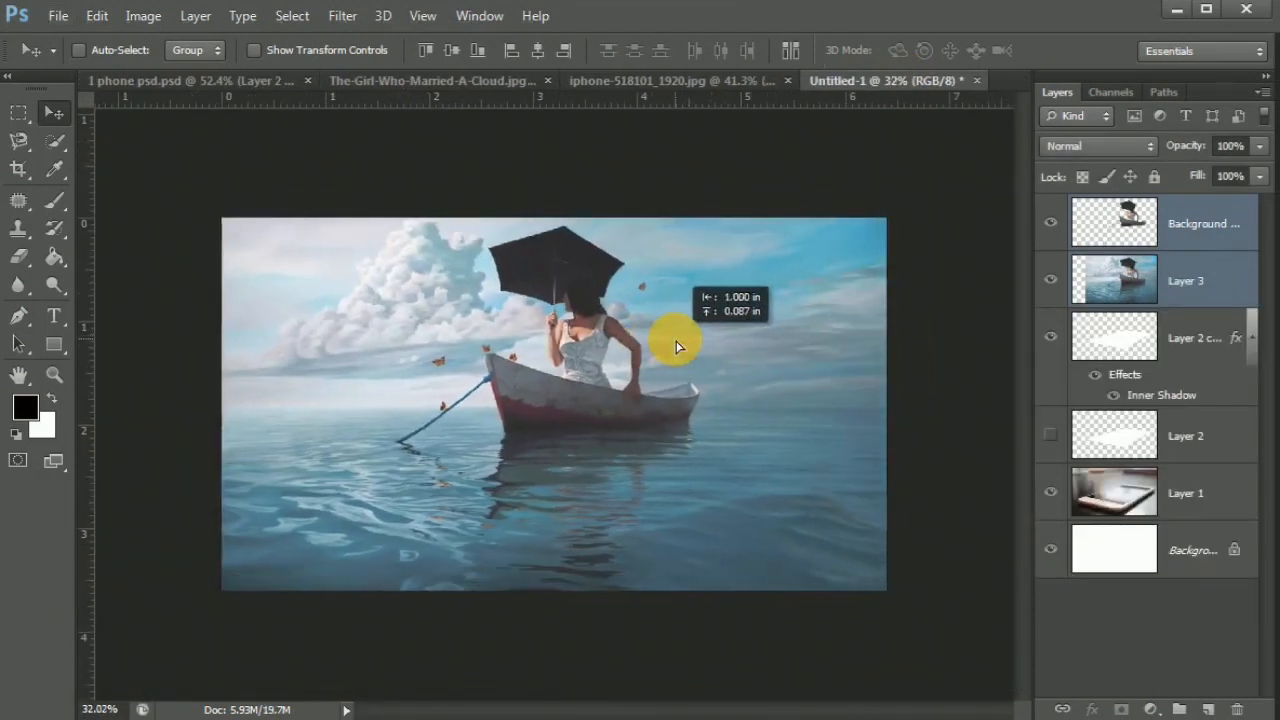
# Reposition the boat cutout and Layer 3 together with Free Transform, centring them at X 1050 px, Y 514.50 px.
pyautogui.click(97, 16)
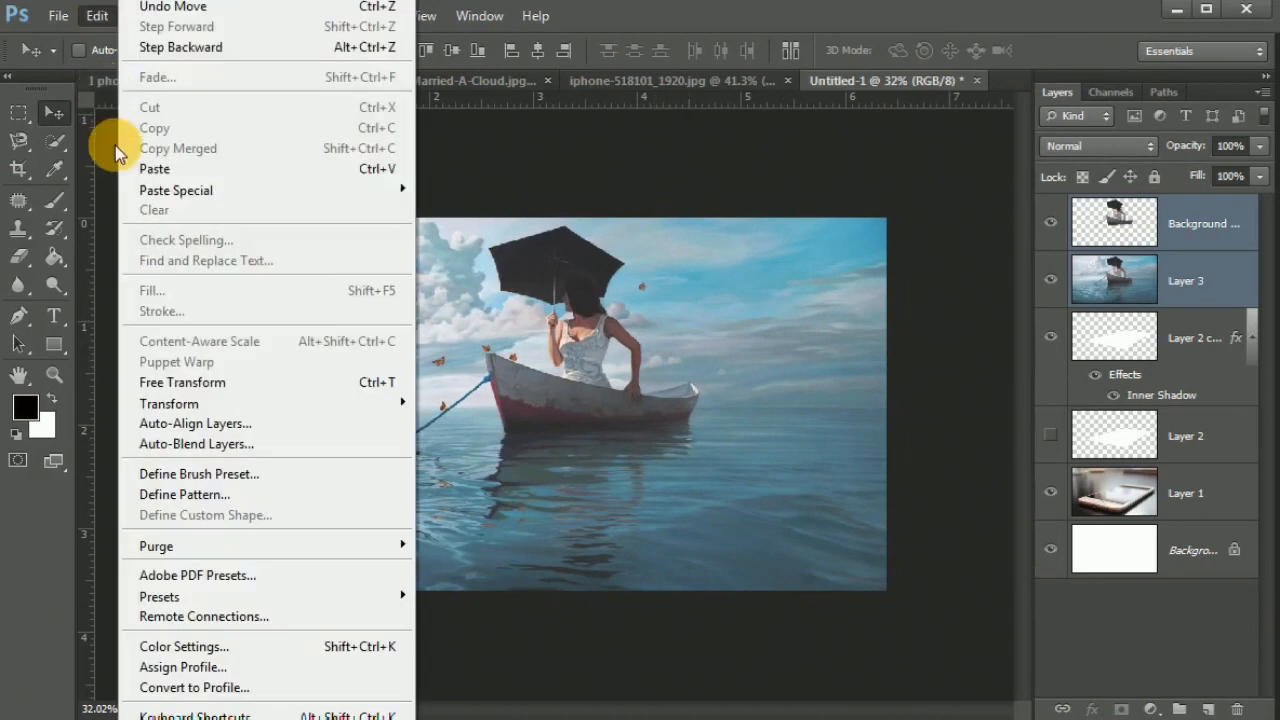
pyautogui.click(210, 391)
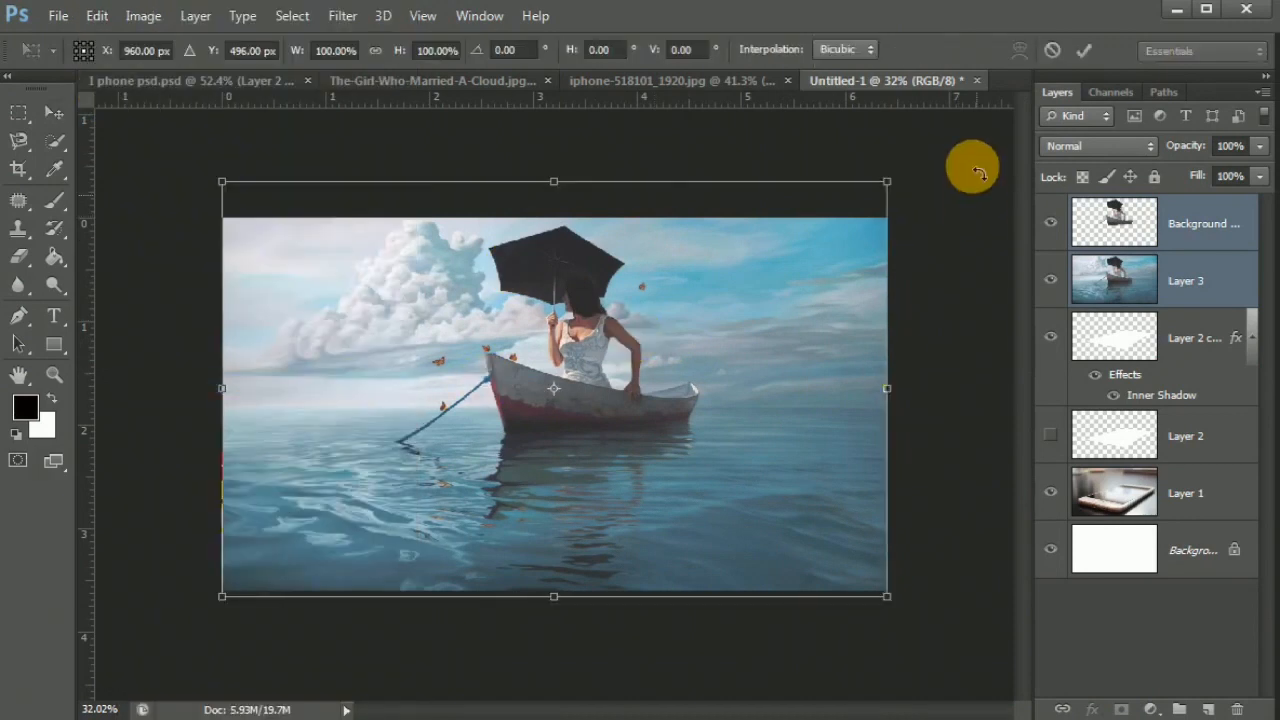
pyautogui.moveTo(869, 207); pyautogui.dragTo(740, 313)
pyautogui.moveTo(646, 354)
pyautogui.mouseDown()
pyautogui.moveTo(760, 267)
pyautogui.moveTo(752, 294)
pyautogui.mouseUp()
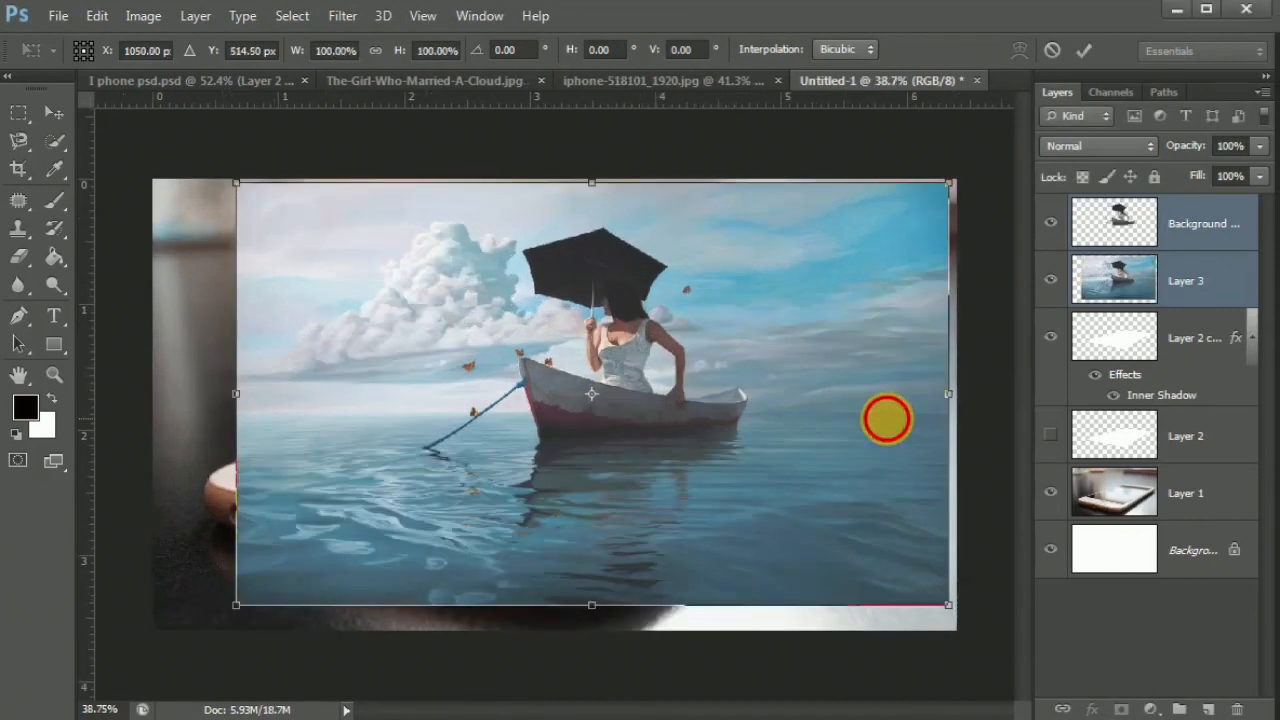
pyautogui.click(1083, 49)
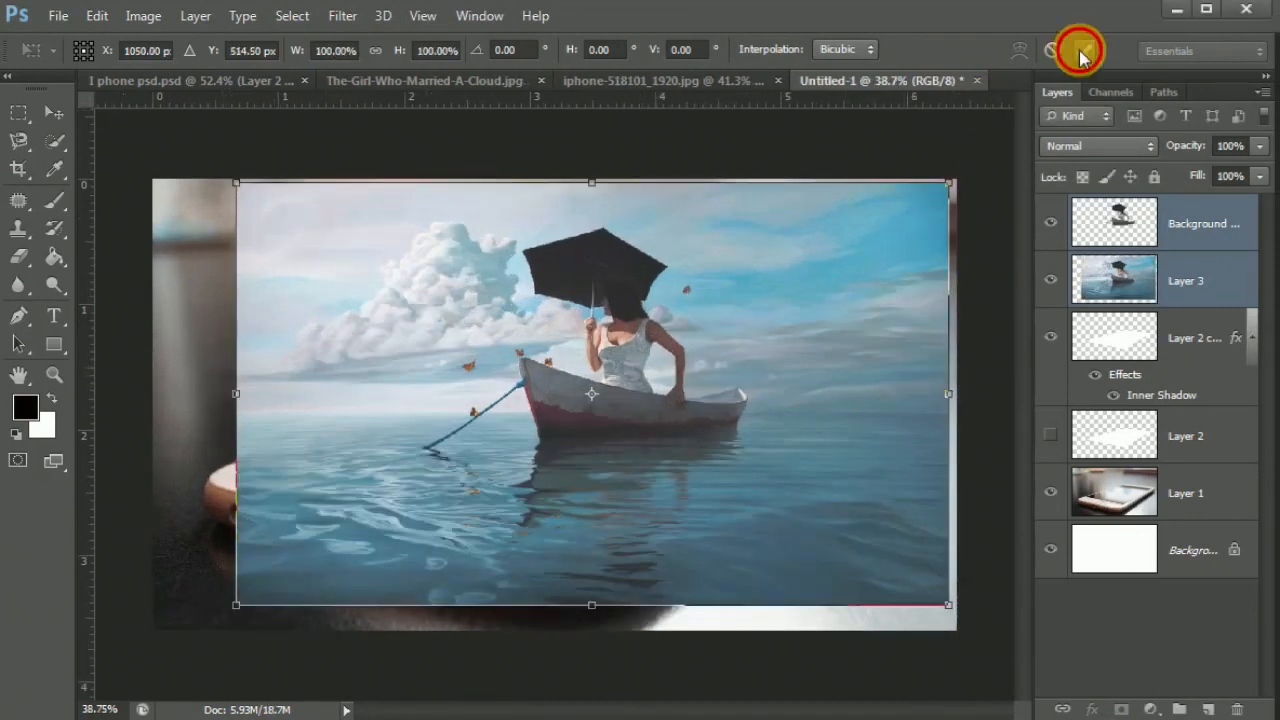
# Move Layer 3 below Layer 2 copy, clip it to Layer 2 with a clipping mask, and make Layer 2 visible.
pyautogui.click(1195, 285)
pyautogui.doubleClick(1190, 283)
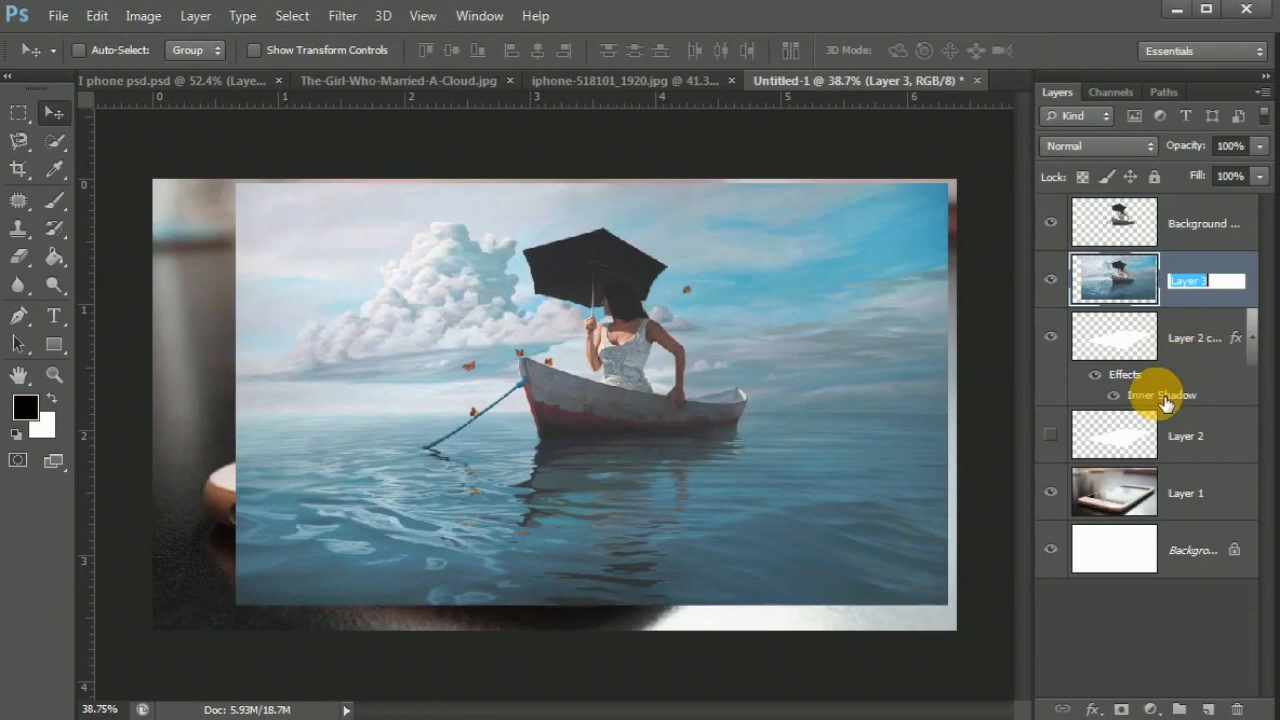
pyautogui.click(1205, 266)
pyautogui.moveTo(1205, 266); pyautogui.dragTo(1185, 397)
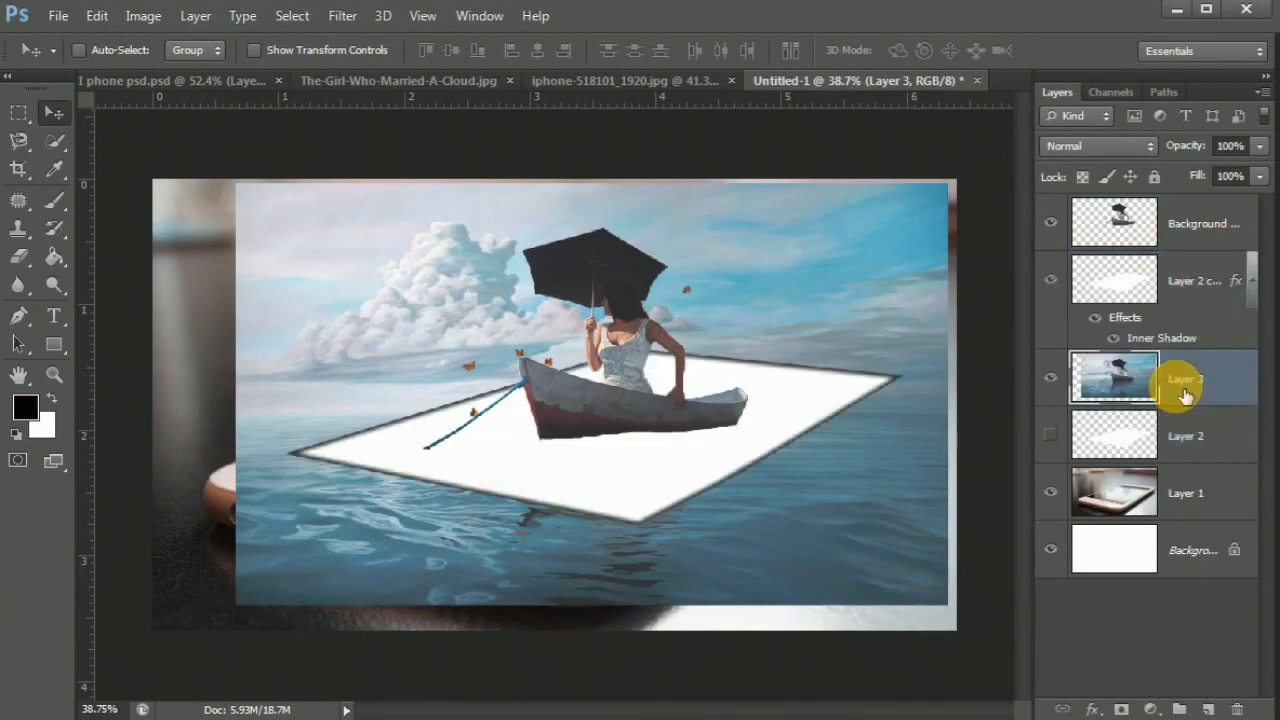
pyautogui.rightClick(1196, 385)
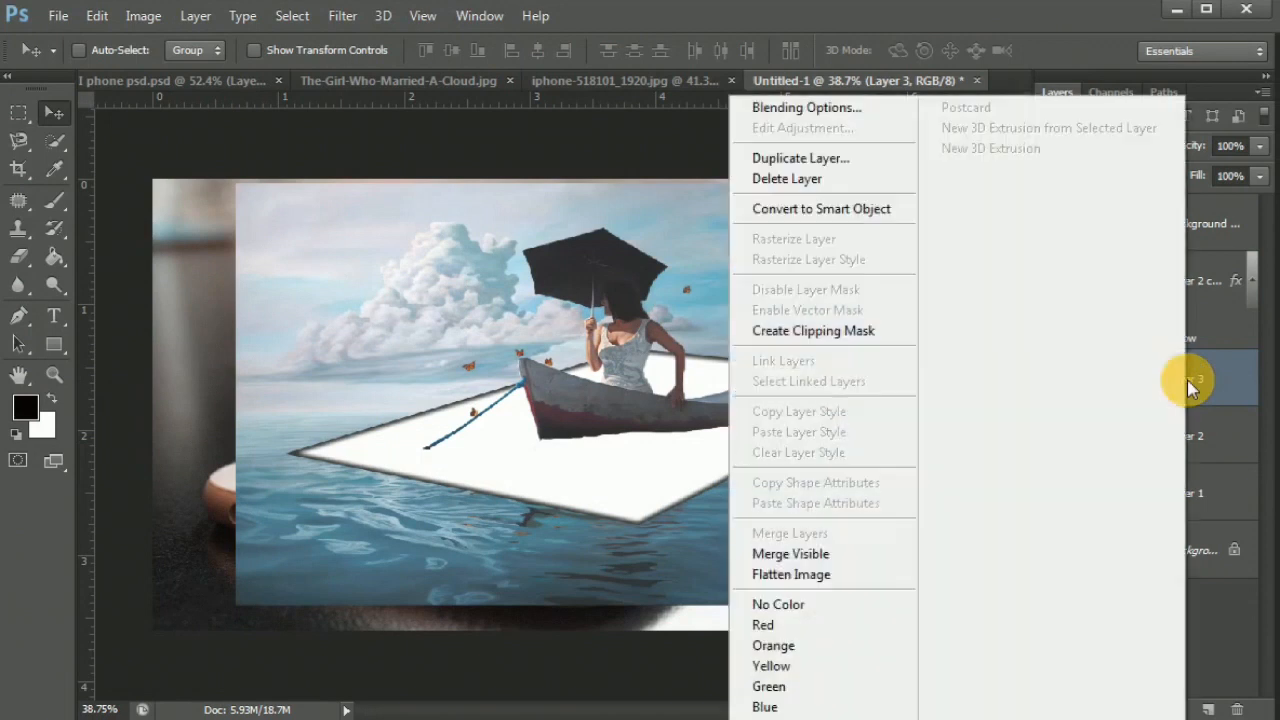
pyautogui.click(853, 338)
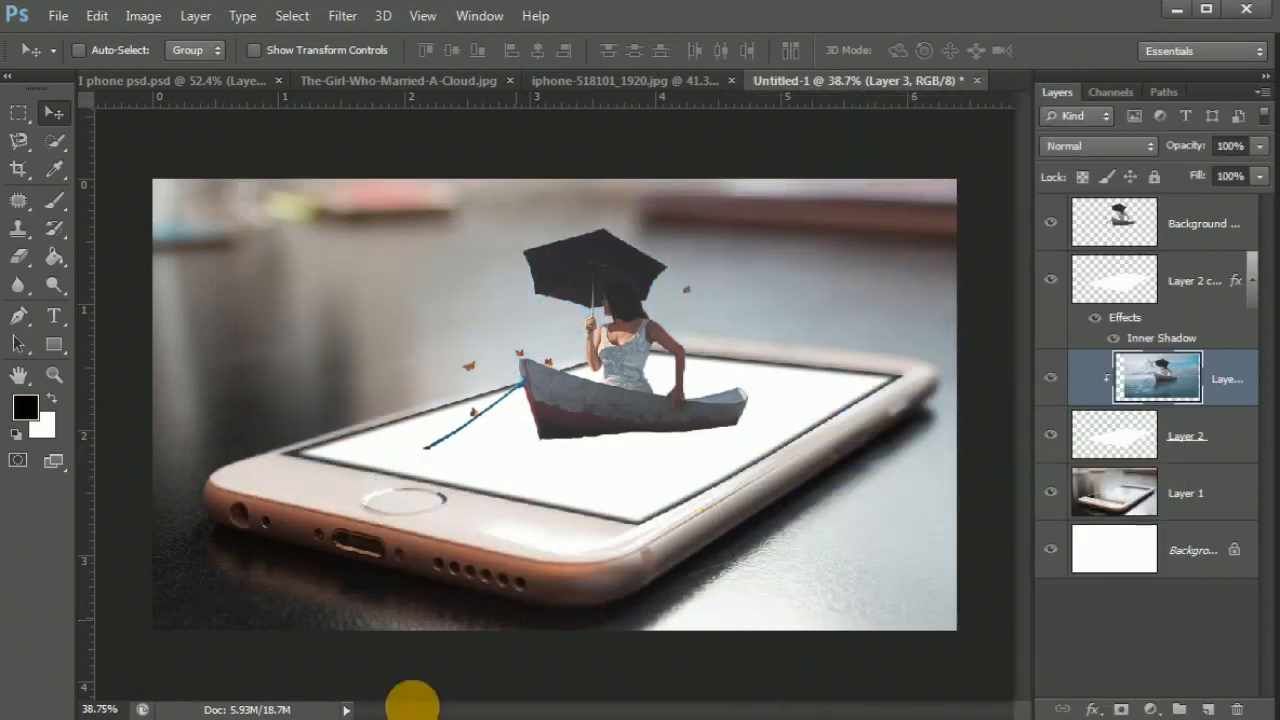
# Set the blend mode of Layer 2 copy to Darken.
pyautogui.scroll(2, 572, 644)
pyautogui.click(1124, 283)
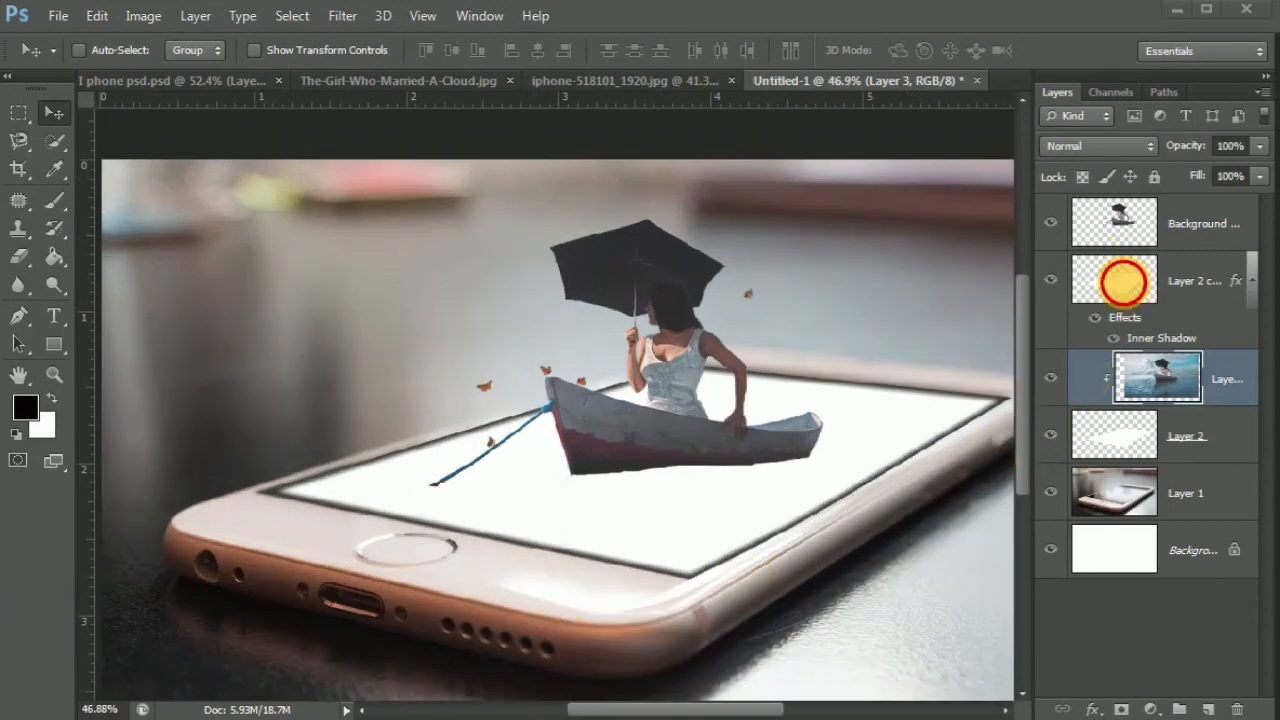
pyautogui.click(1066, 143)
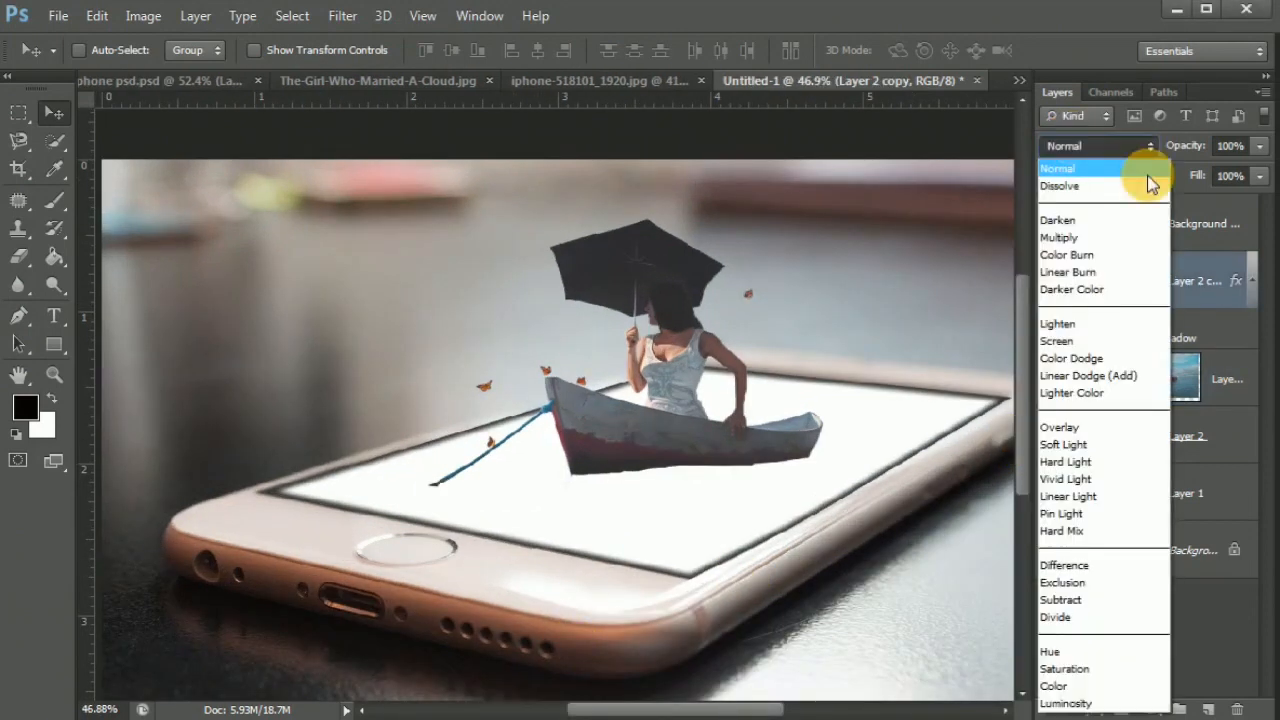
pyautogui.click(1074, 219)
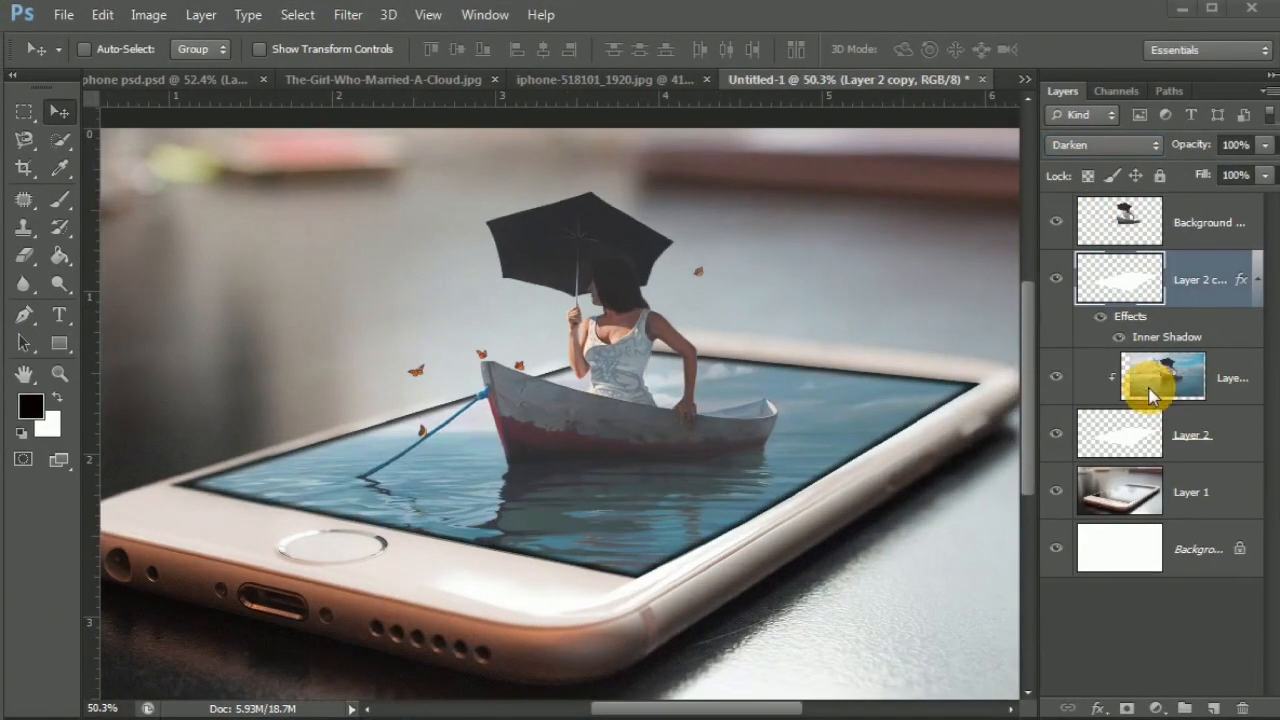
pyautogui.click(1200, 226)
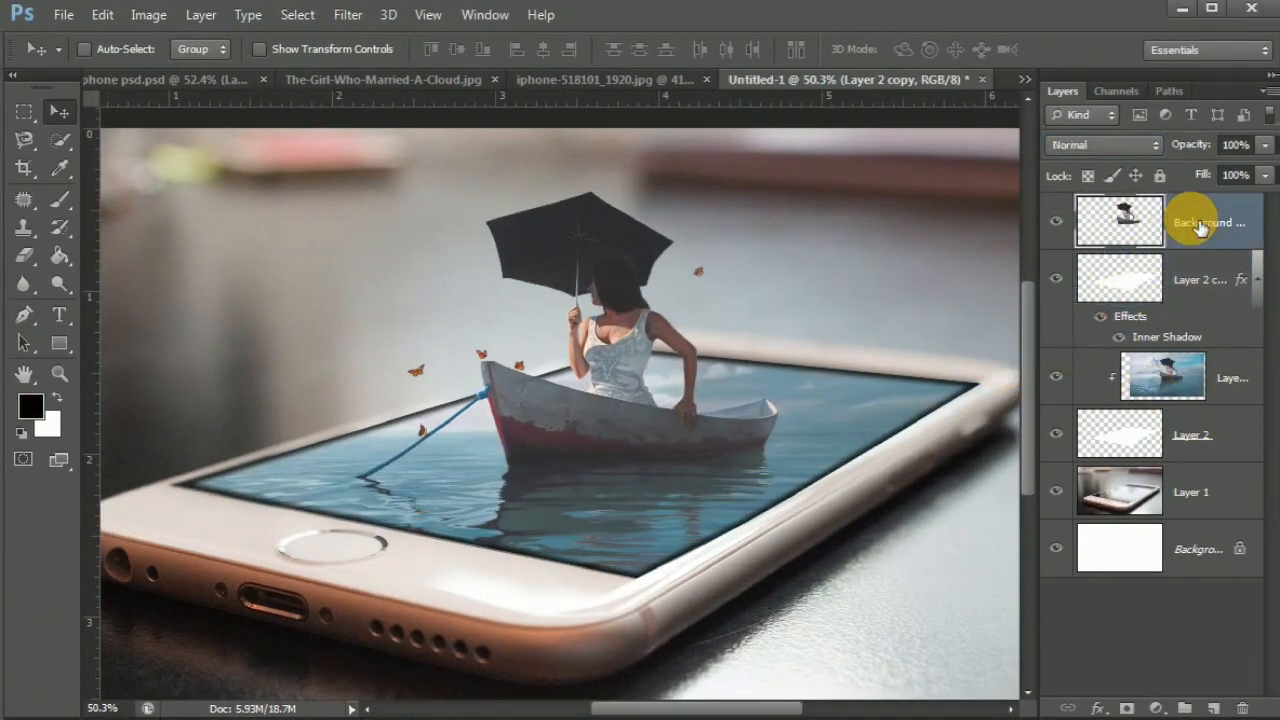
pyautogui.keyDown('ctrl'); pyautogui.click(1200, 380); pyautogui.keyUp('ctrl')
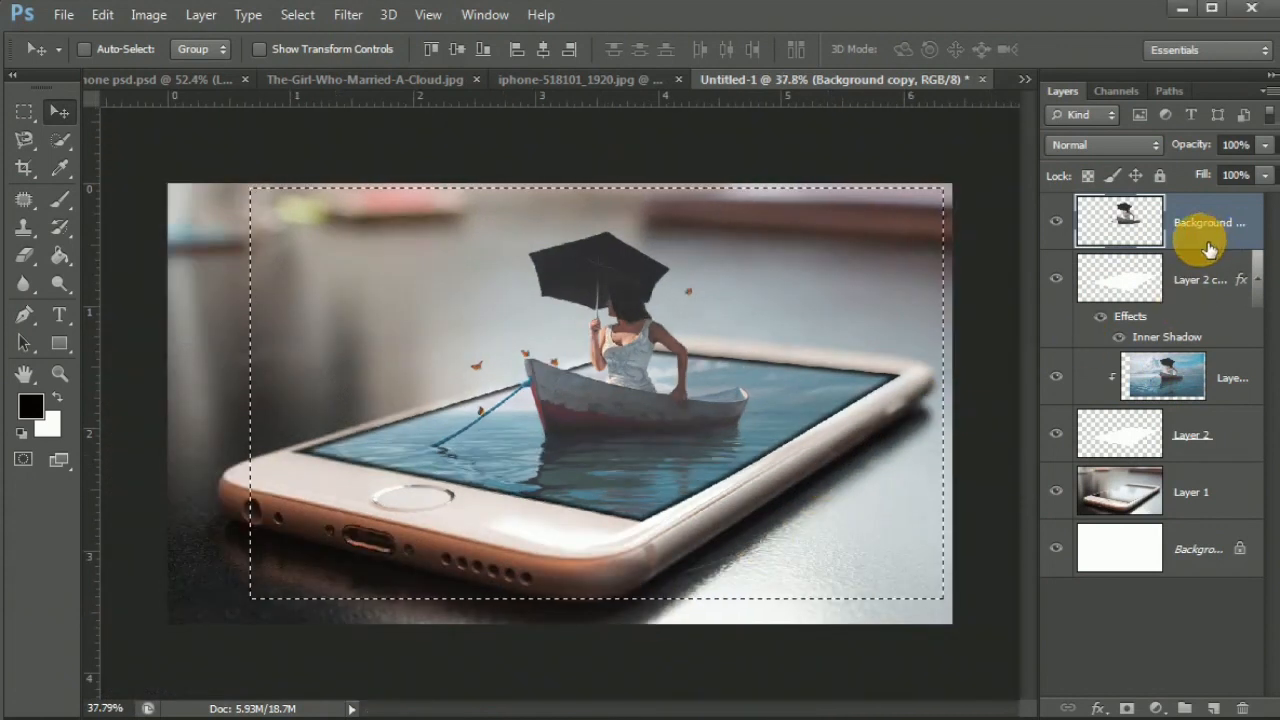
pyautogui.hotkey('ctrl', 'd')
pyautogui.keyDown('ctrl'); pyautogui.click(1188, 376); pyautogui.keyUp('ctrl')
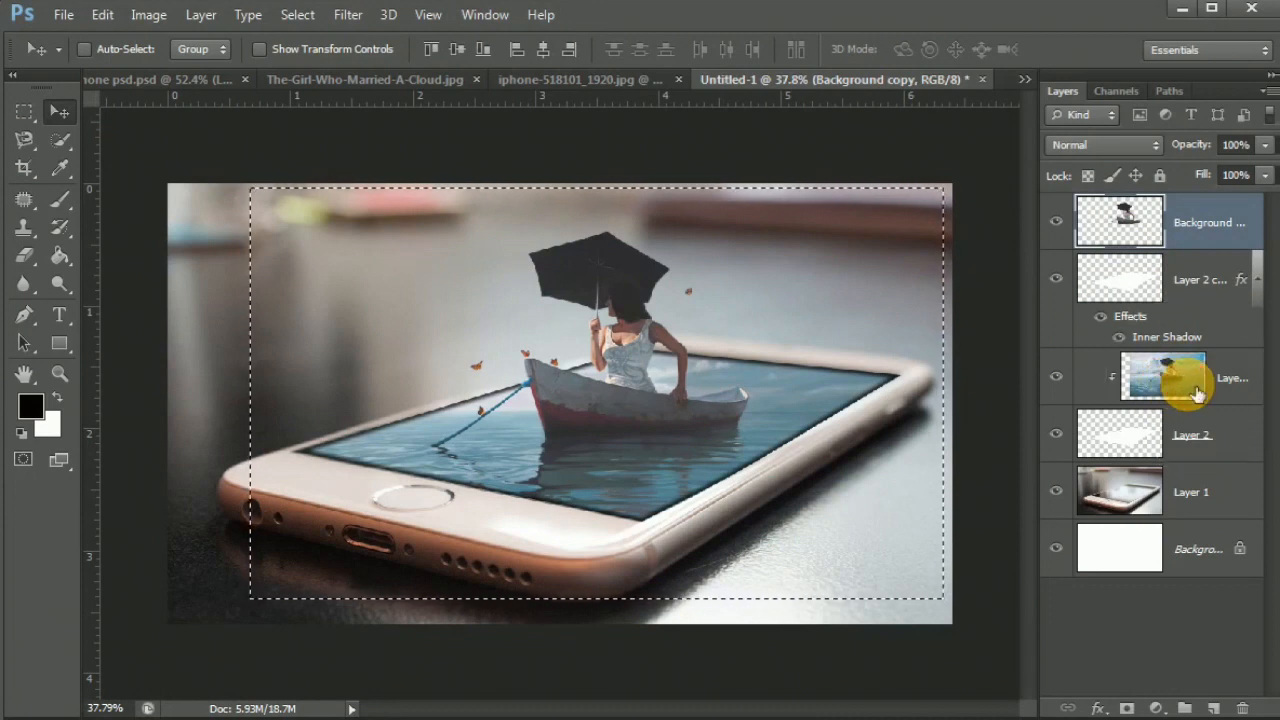
# Enlarge the boat cutout layer and the clipped seascape Layer 3 together slightly with Free Transform.
pyautogui.doubleClick(1203, 393)
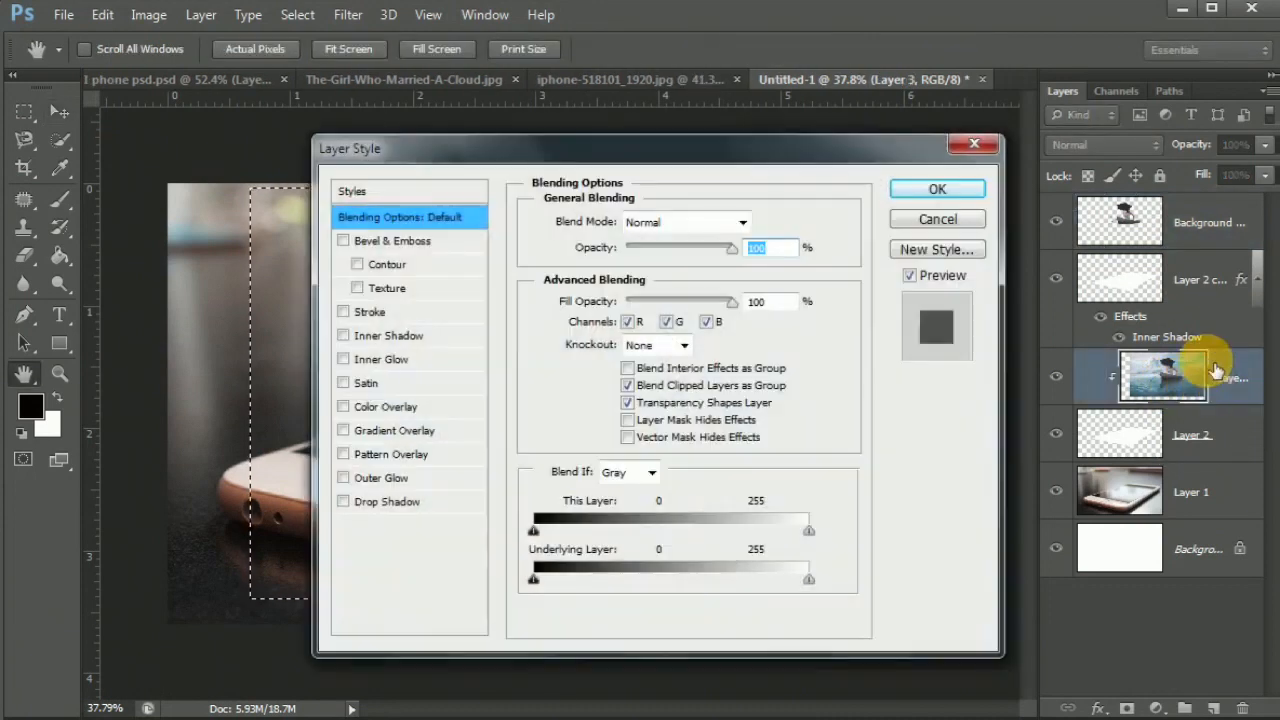
pyautogui.click(978, 137)
pyautogui.keyDown('ctrl'); pyautogui.click(1195, 232); pyautogui.keyUp('ctrl')
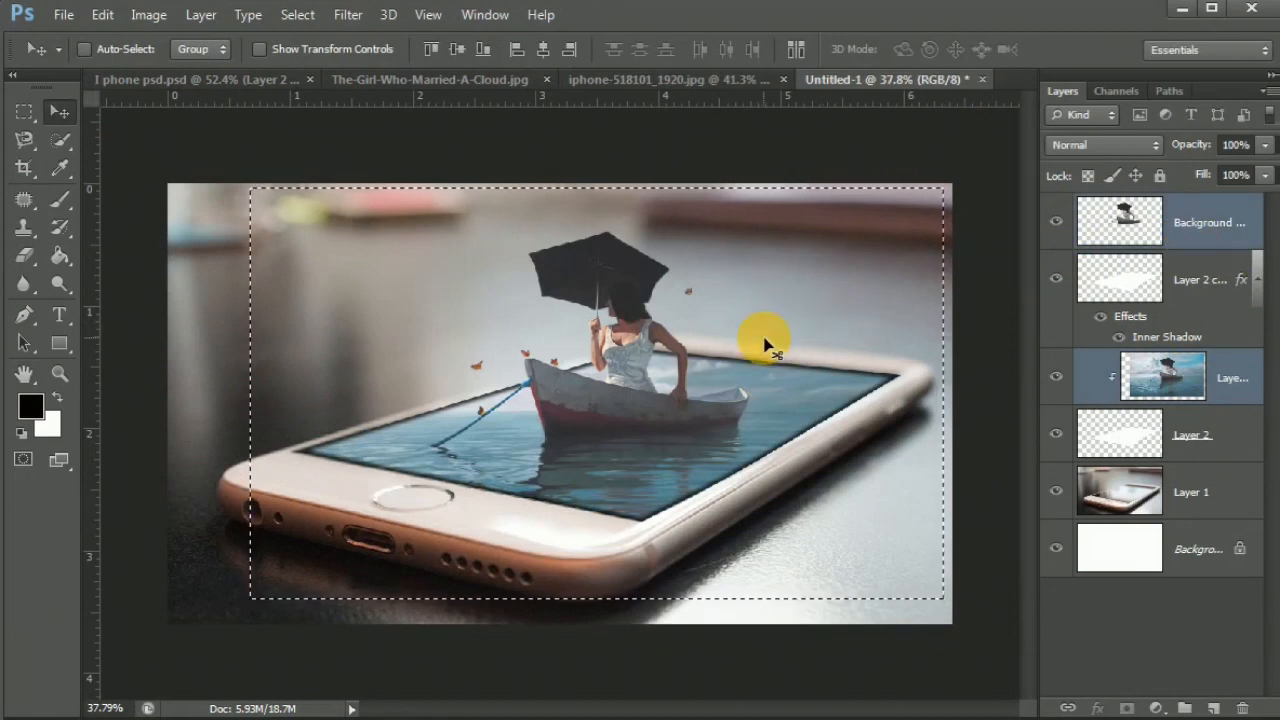
pyautogui.scroll(-1, 727, 345)
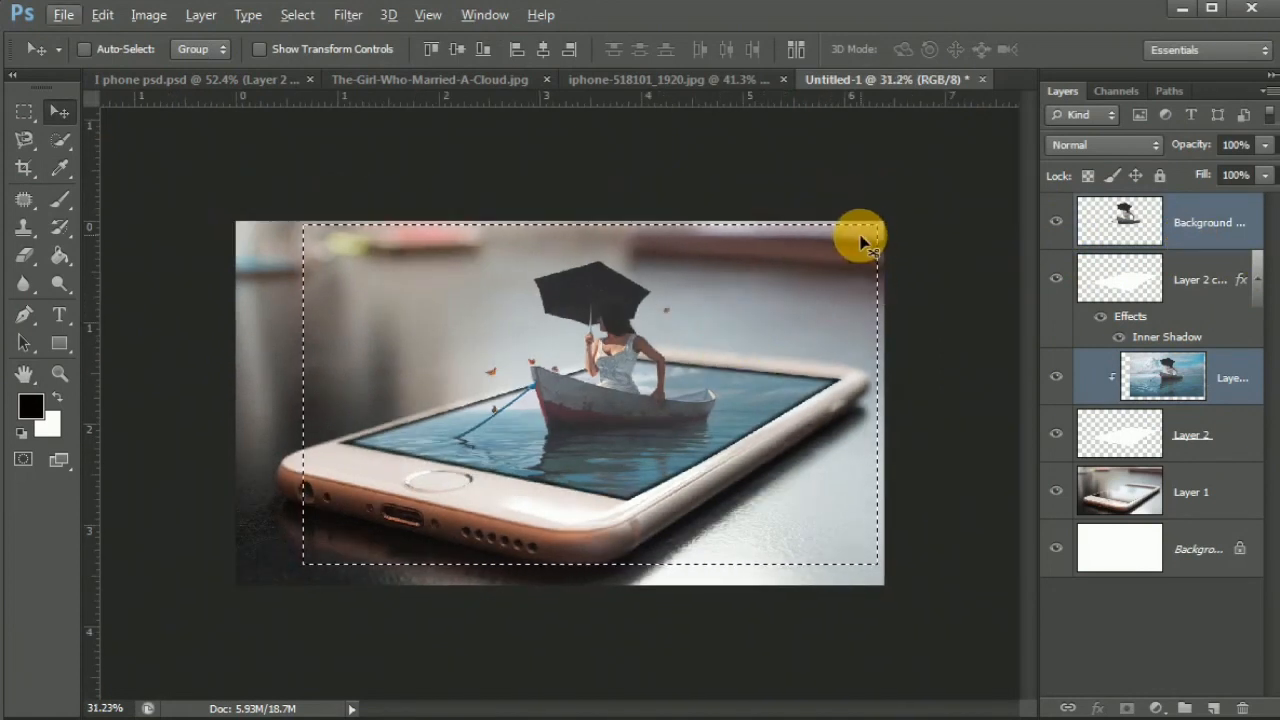
pyautogui.hotkey('ctrl', 't')
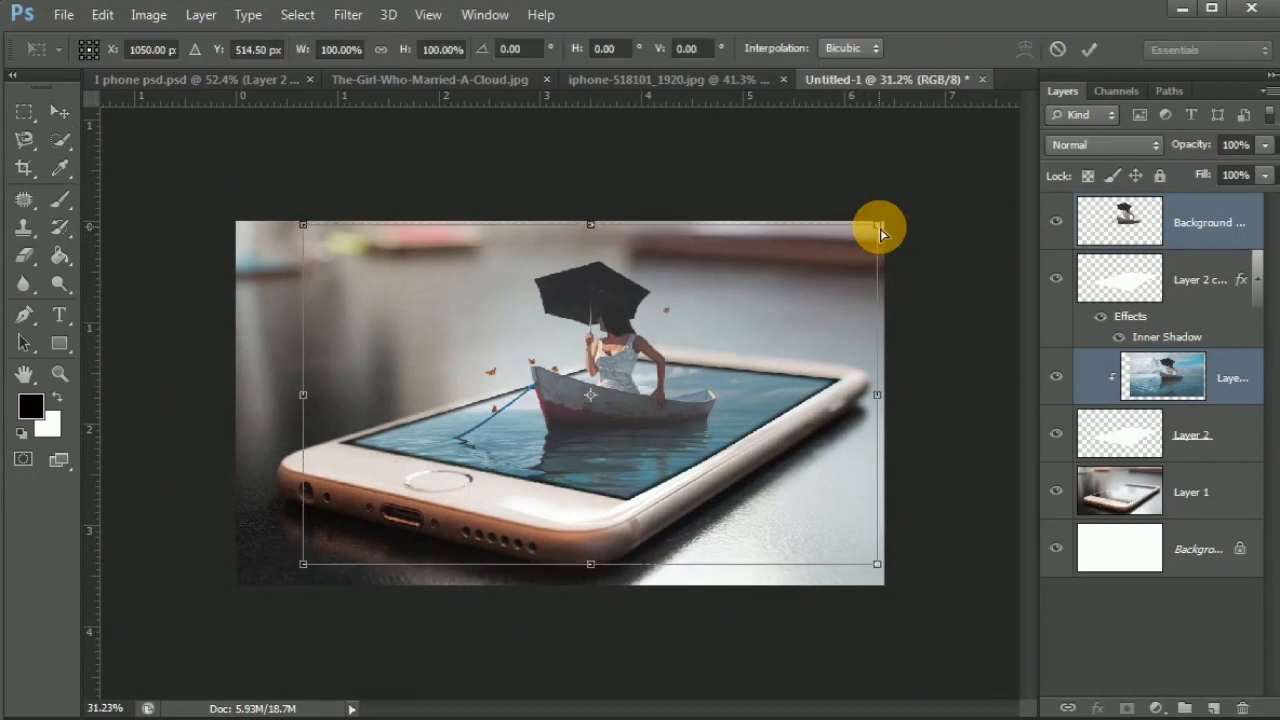
pyautogui.moveTo(882, 228); pyautogui.dragTo(880, 200)
pyautogui.press('Return')
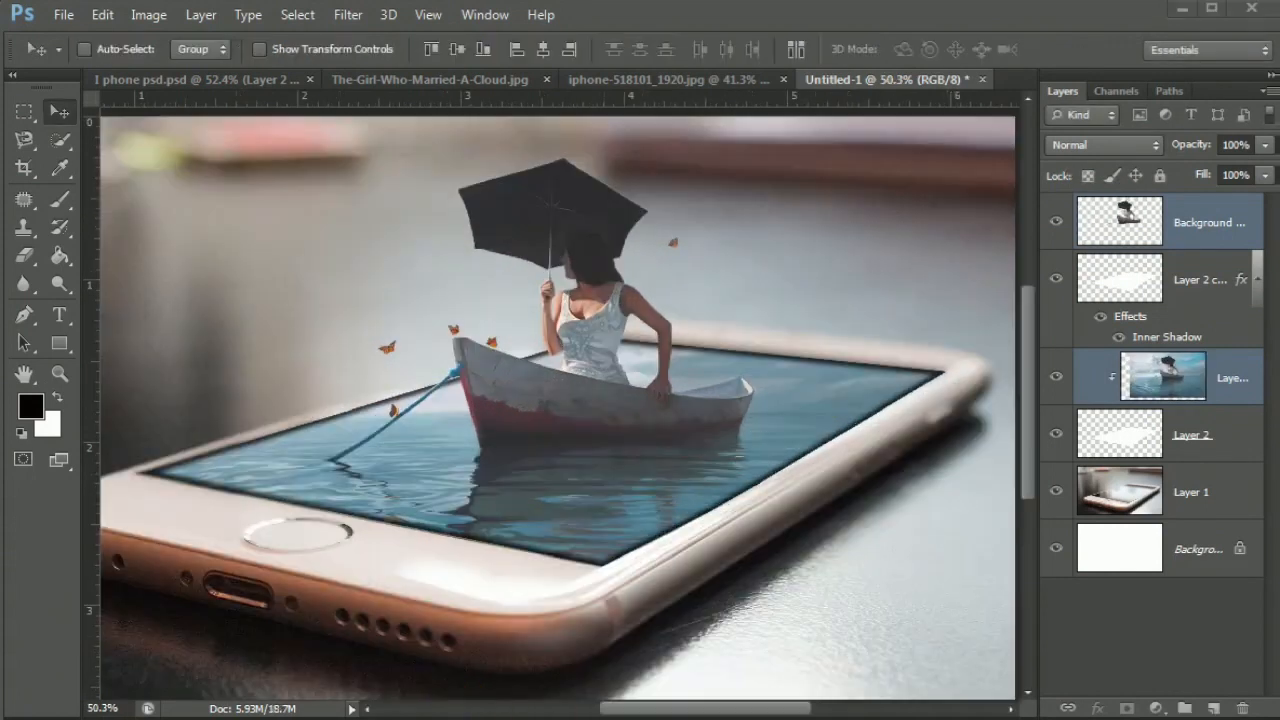
pyautogui.click(642, 464)
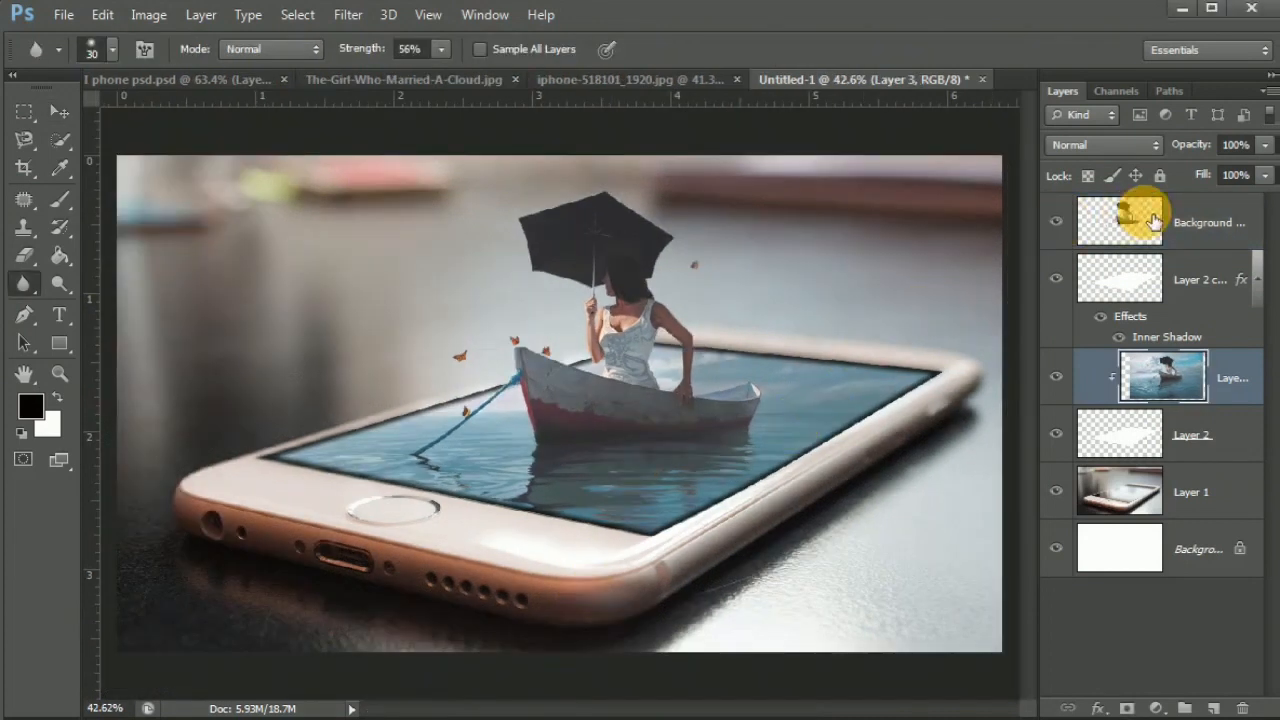
# Add a new layer above the boat cutout and fill it with the merged RGB composite using Apply Image.
pyautogui.click(1155, 220)
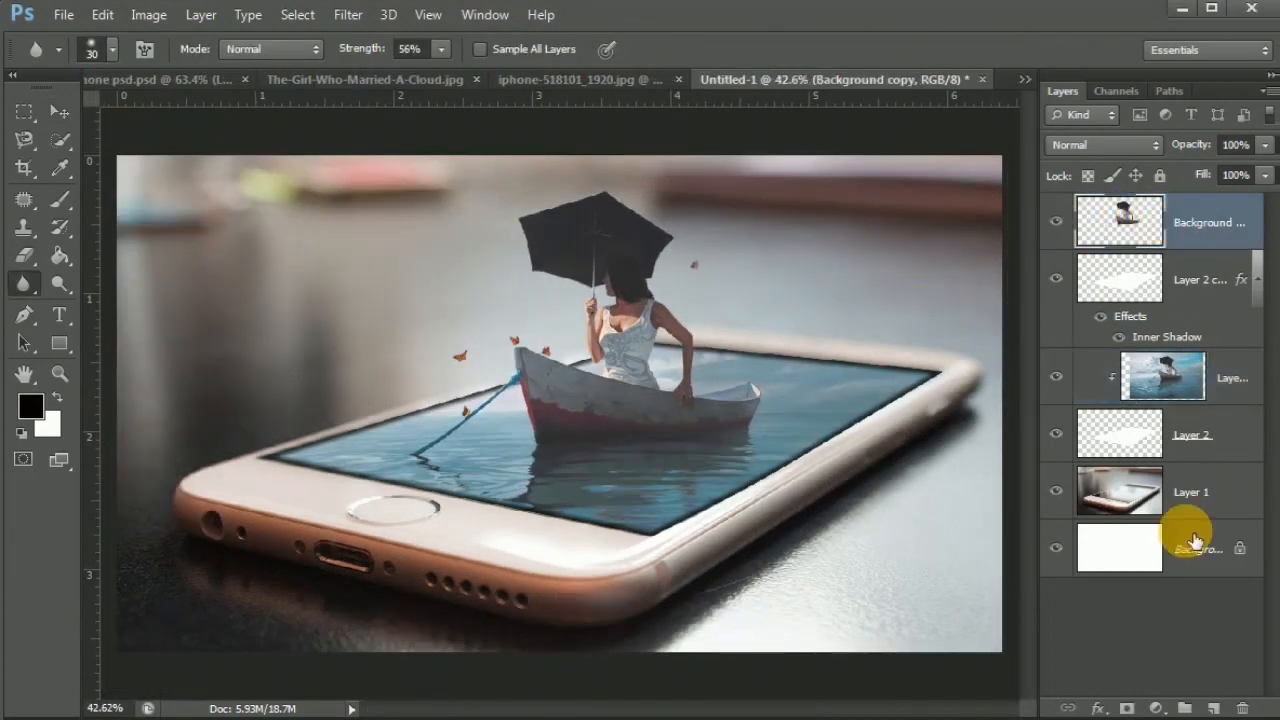
pyautogui.click(1213, 708)
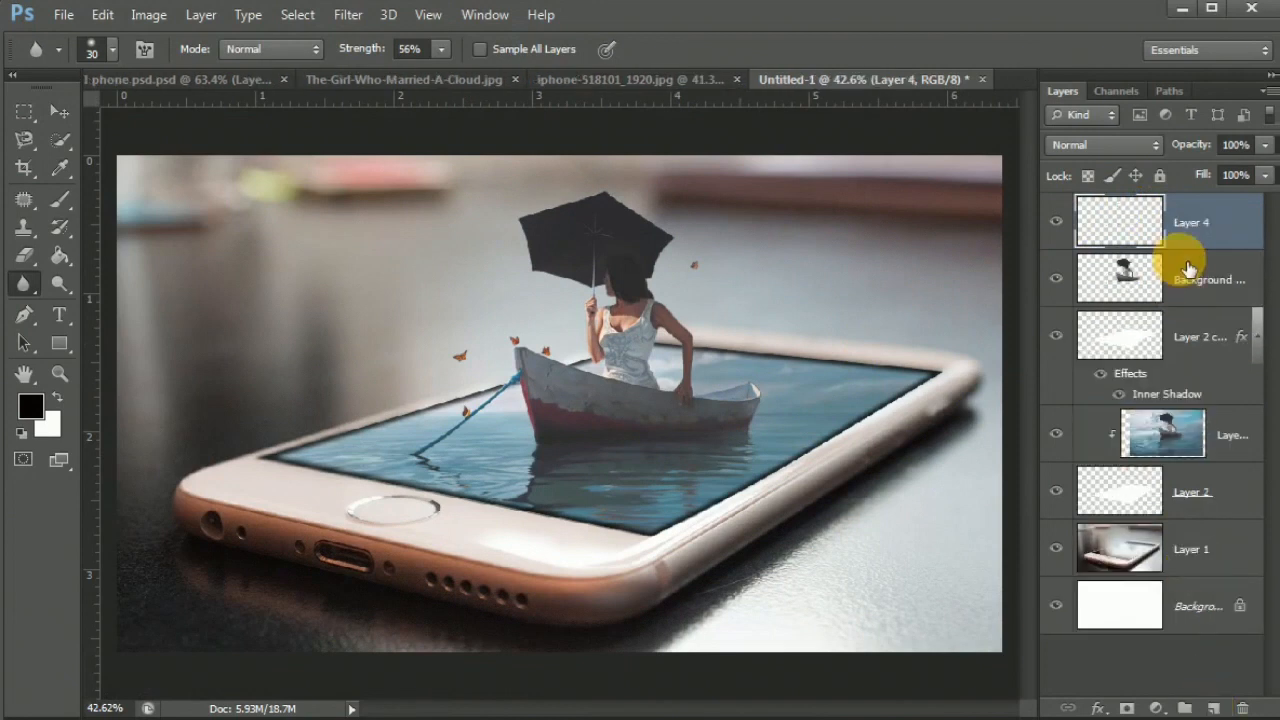
pyautogui.click(150, 15)
pyautogui.click(226, 325)
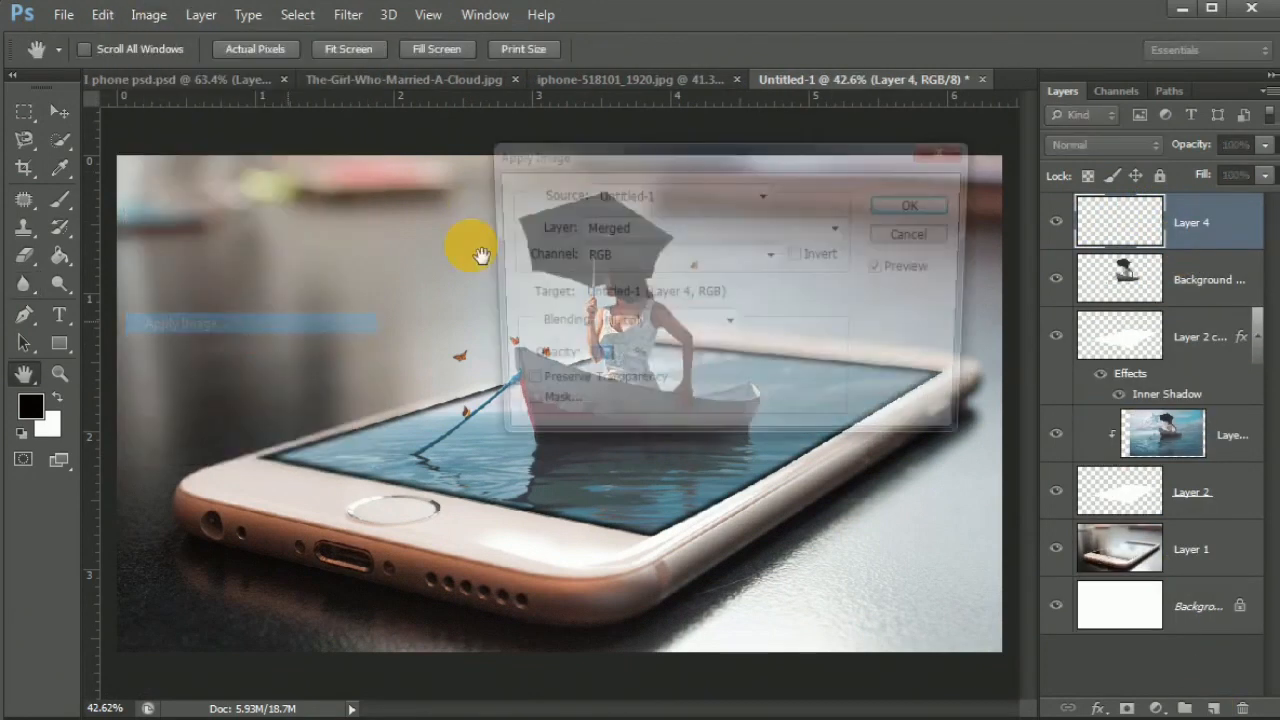
pyautogui.click(918, 205)
pyautogui.press('r')
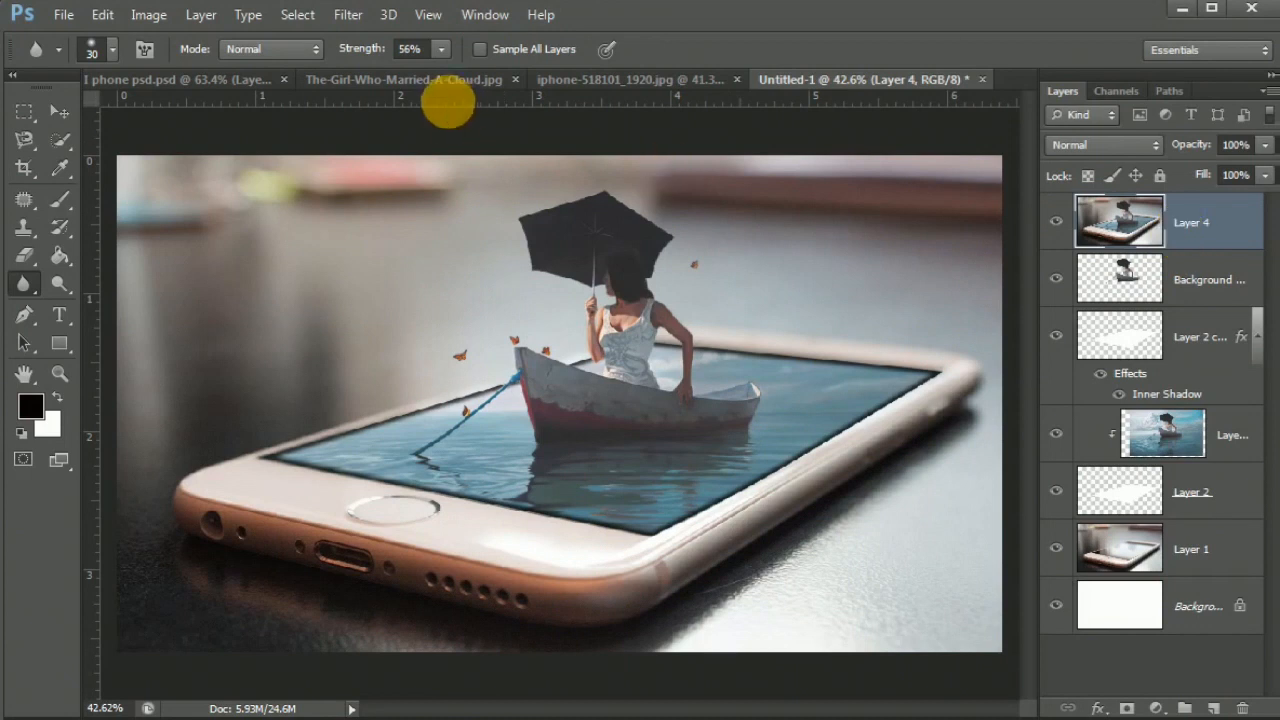
# Sharpen with a High Pass filter of 2.1 pixels radius on Layer 4 and set its blend mode to Soft Light.
pyautogui.click(348, 15)
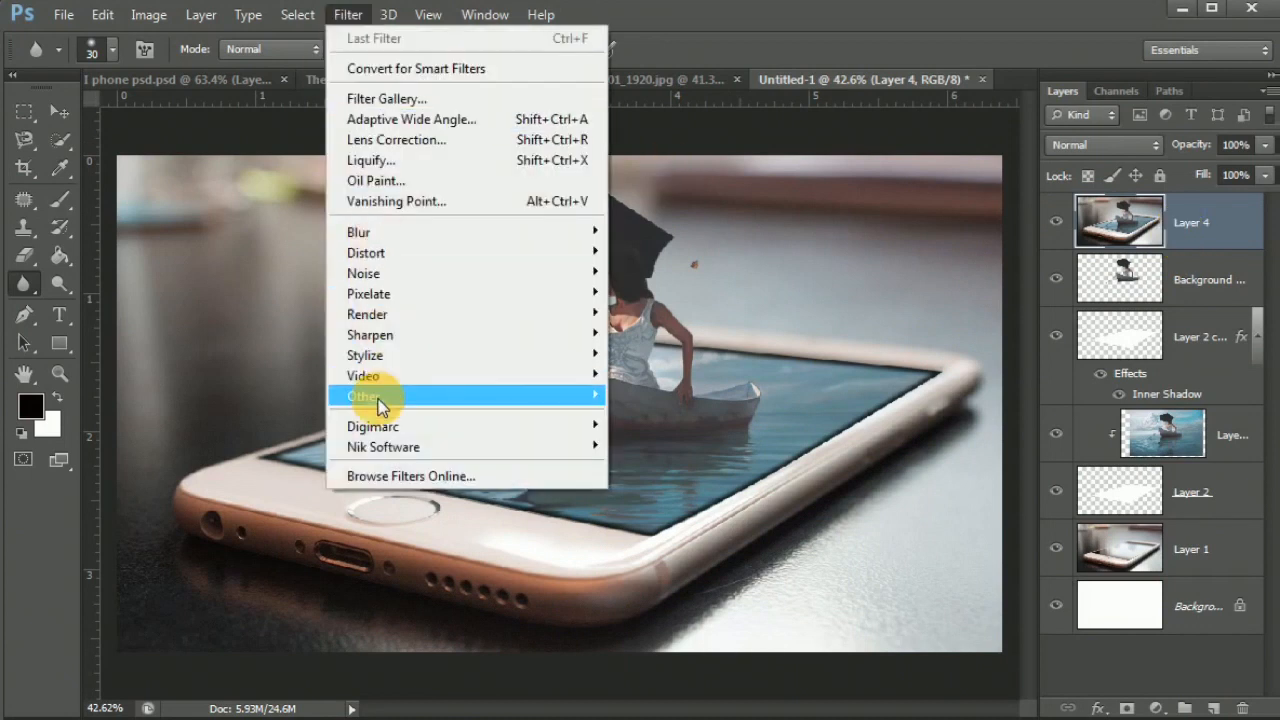
pyautogui.moveTo(461, 395)
pyautogui.click(646, 416)
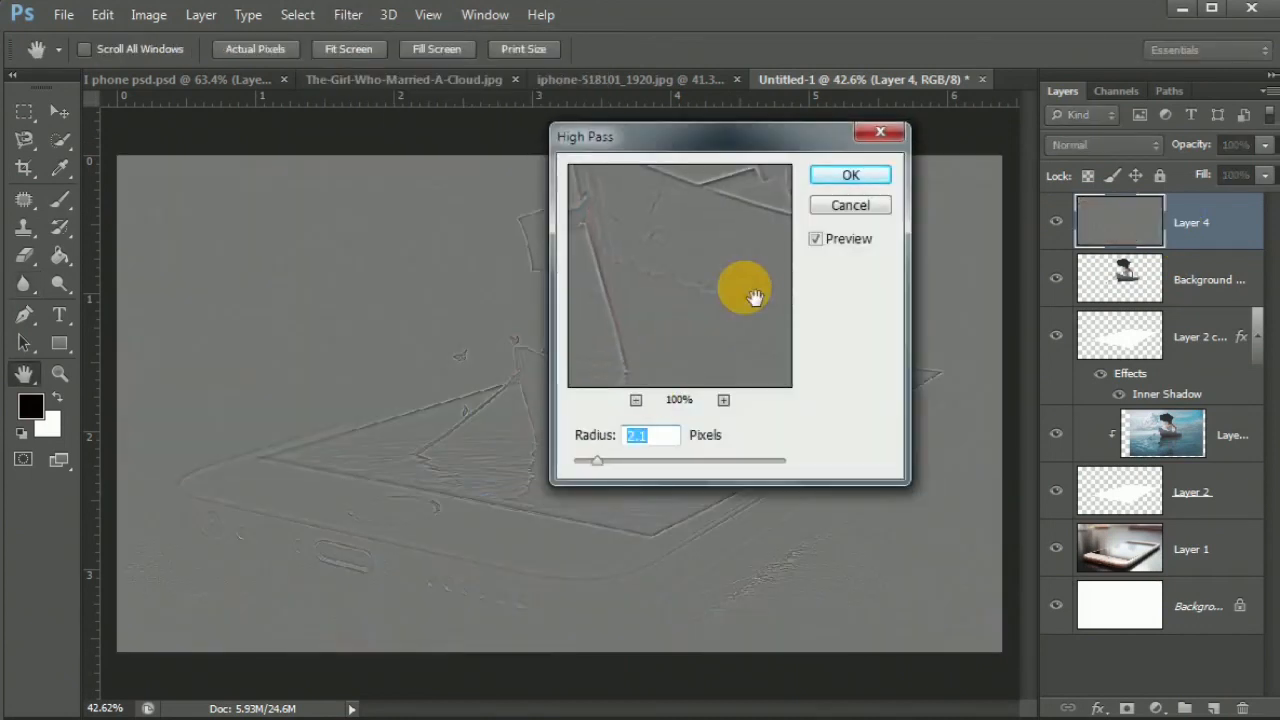
pyautogui.click(849, 176)
pyautogui.press('r')
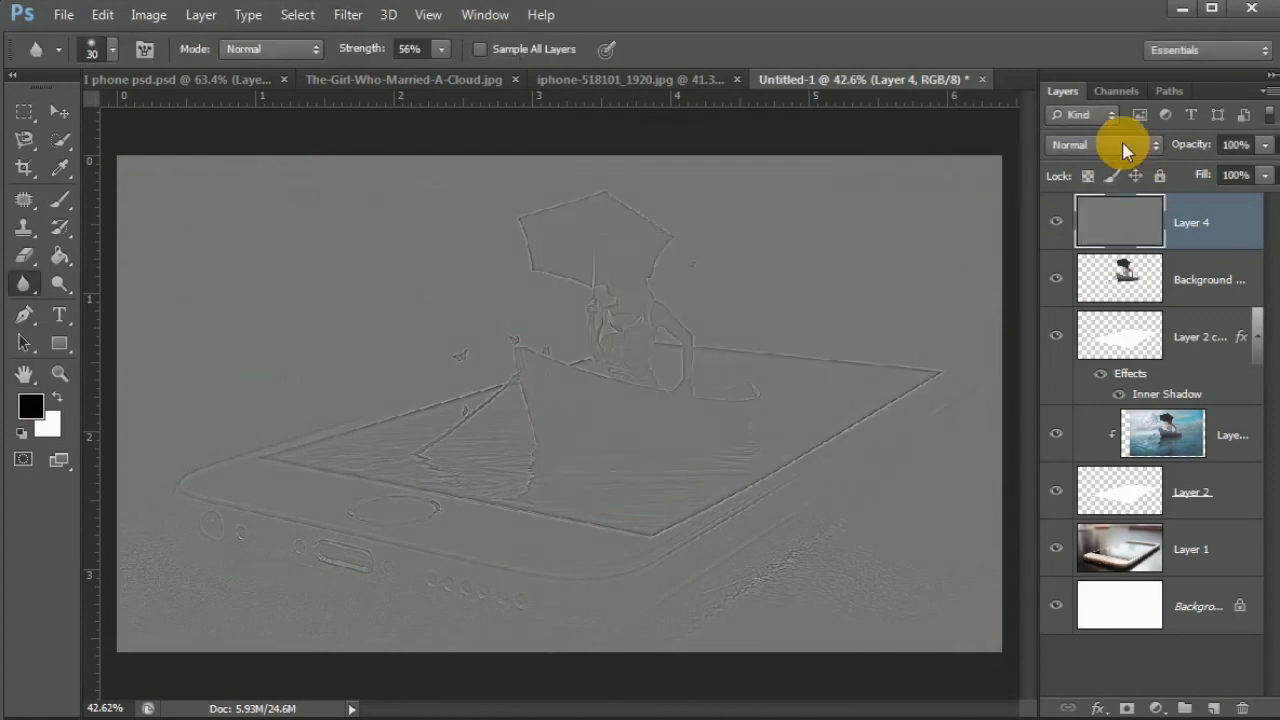
pyautogui.click(1122, 142)
pyautogui.click(1084, 443)
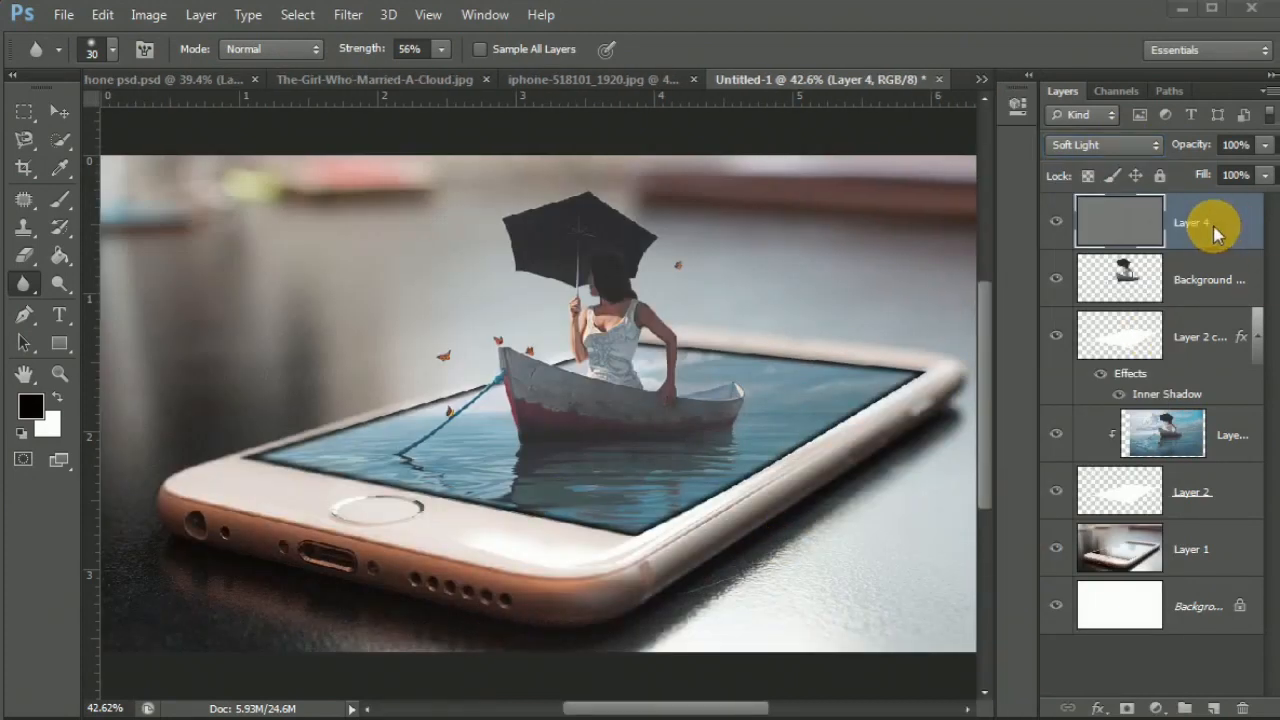
# Add a Color Balance adjustment layer above Layer 4 with midtones Cyan-Red at -7 and Yellow-Blue at +34.
pyautogui.click(1176, 705)
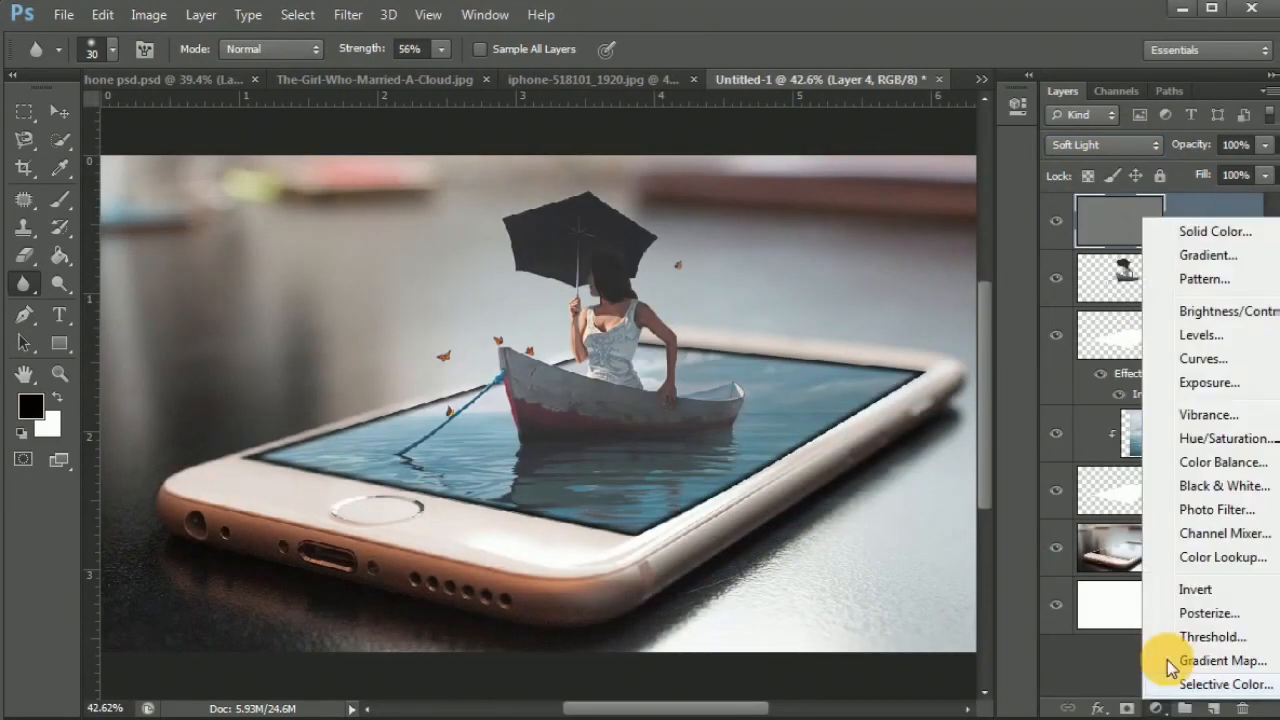
pyautogui.click(1240, 462)
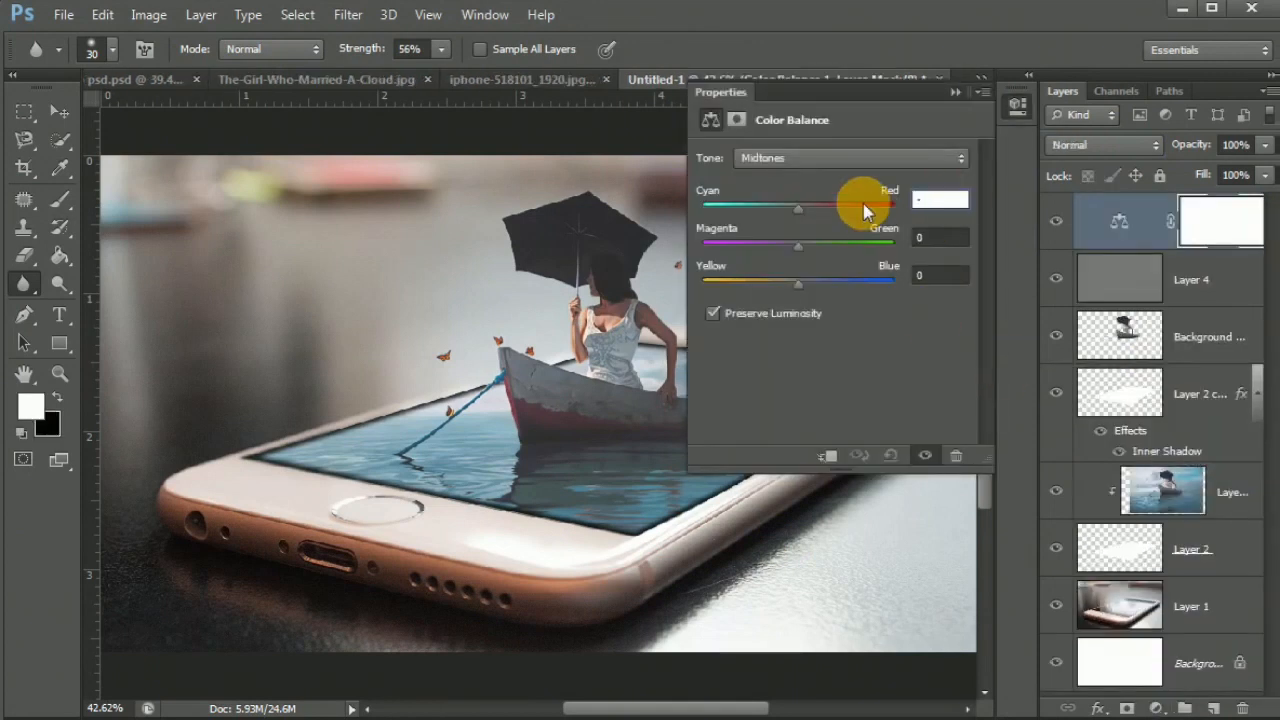
pyautogui.click(938, 290)
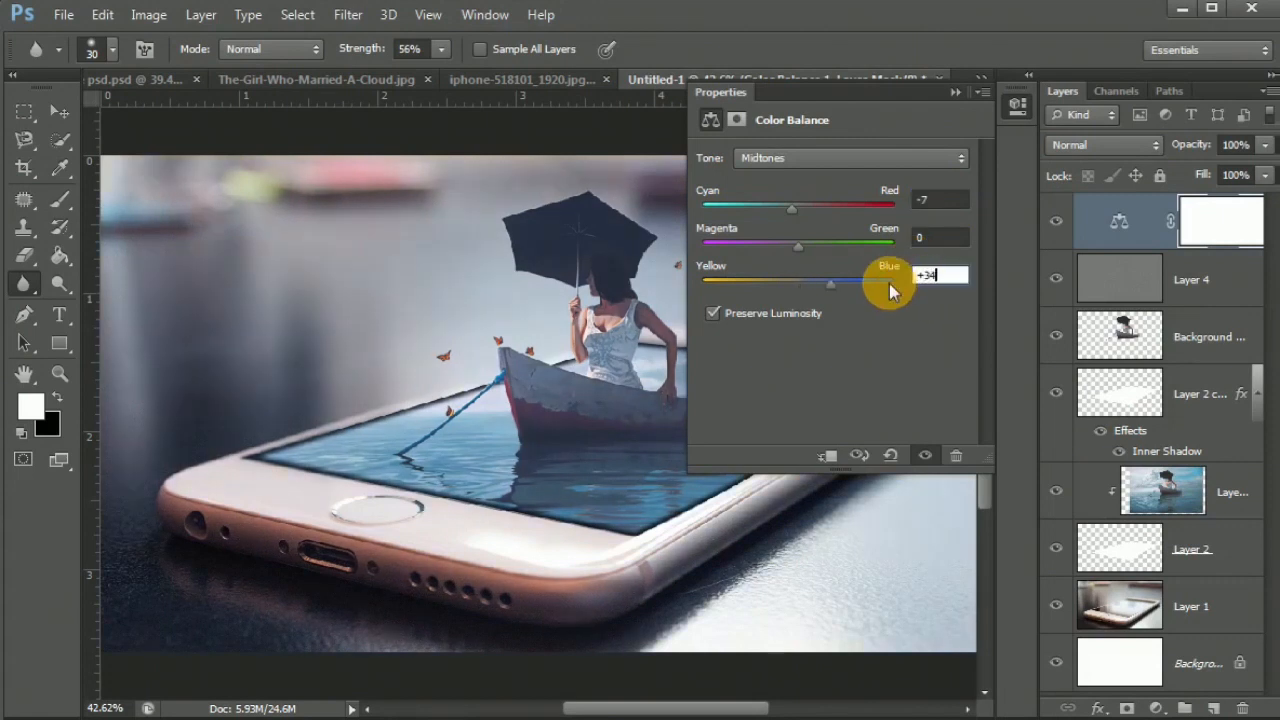
pyautogui.click(955, 94)
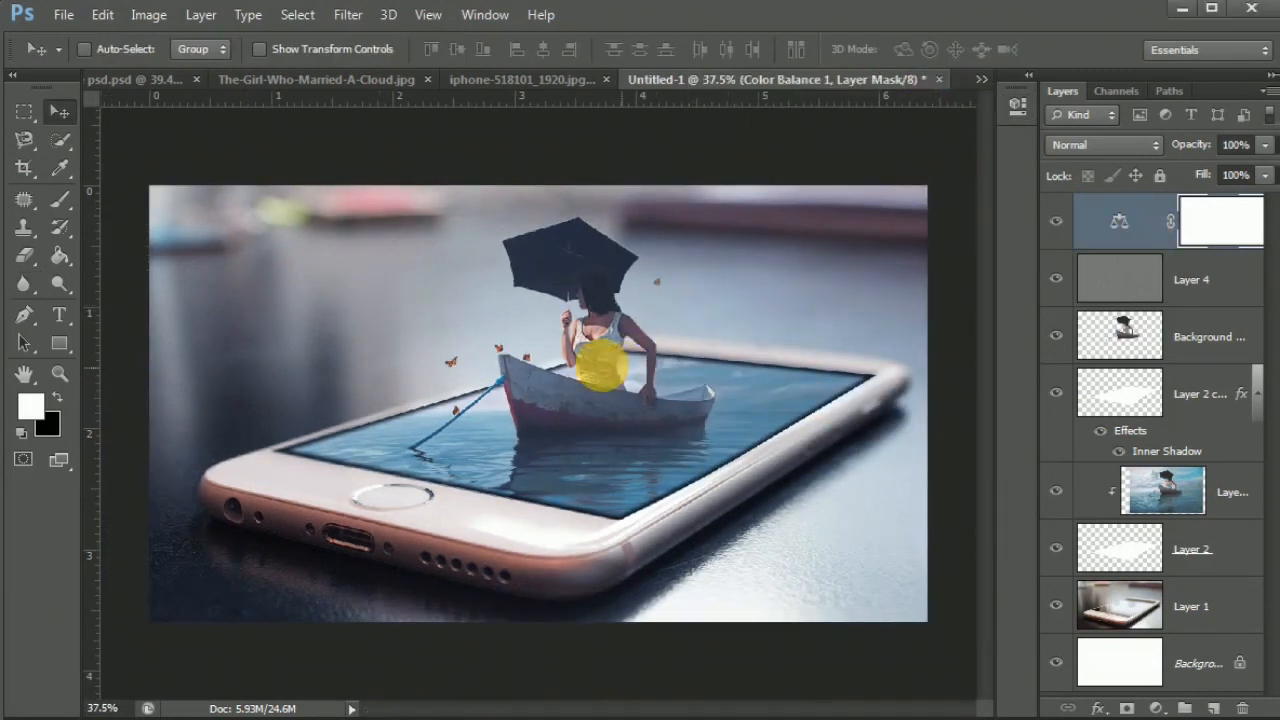
pyautogui.scroll(3, 590, 280)
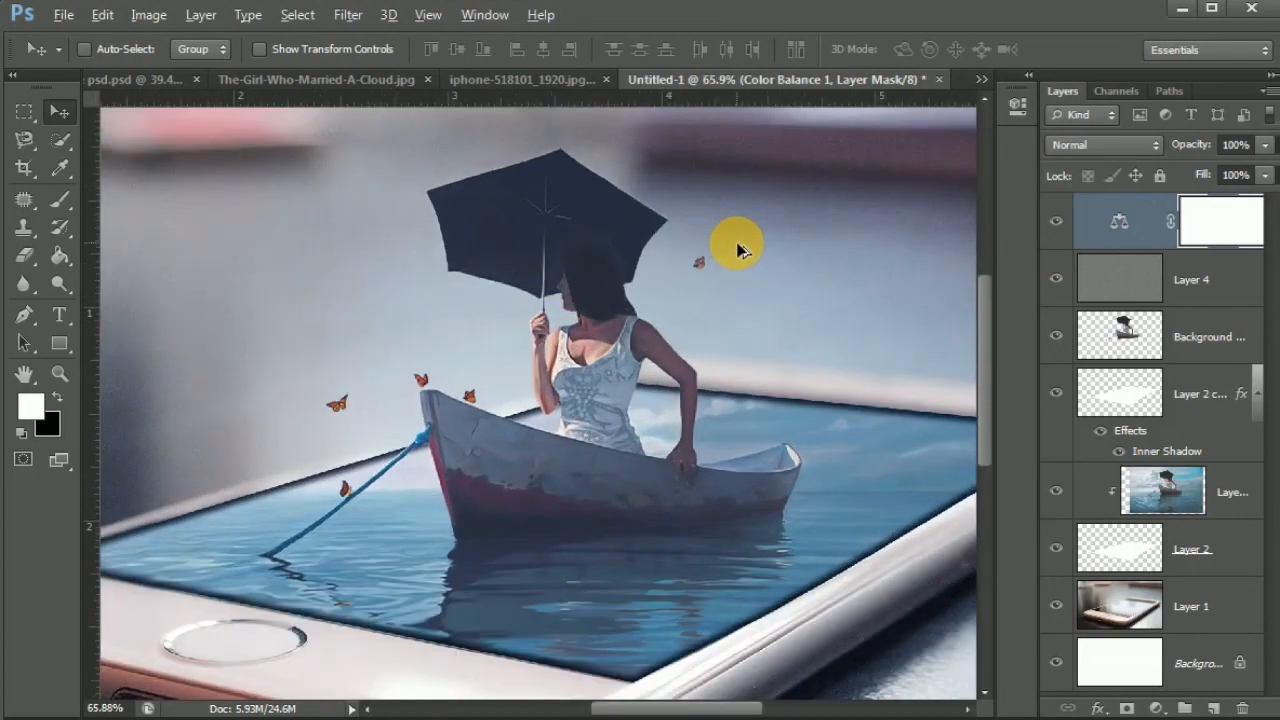
pyautogui.scroll(-1, 737, 250)
pyautogui.scroll(-2, 737, 250)
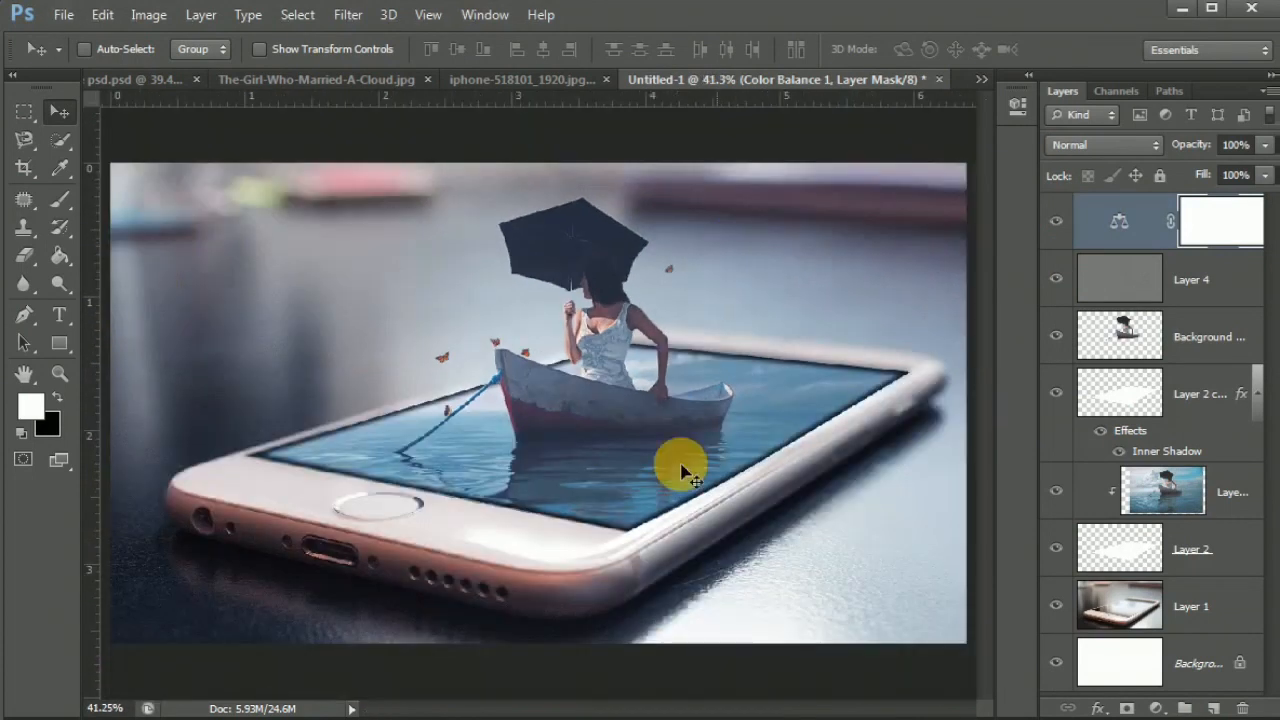